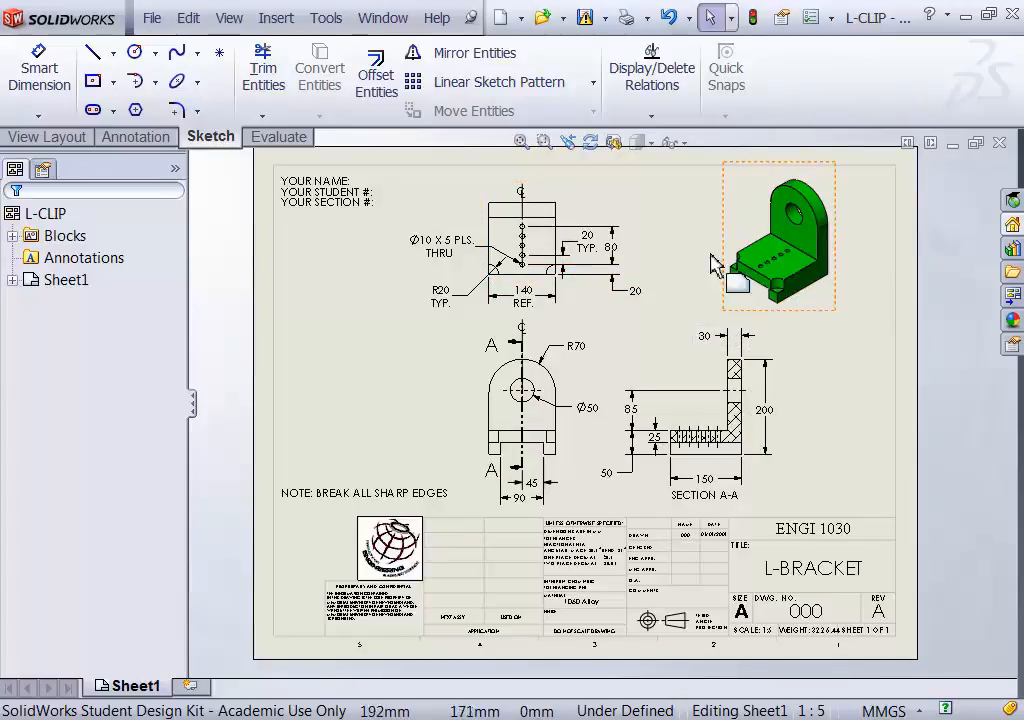
- Create a new part document from the 1030 SW Templates and maximize its window
{"action": "left_click", "coordinate": [505, 19]}
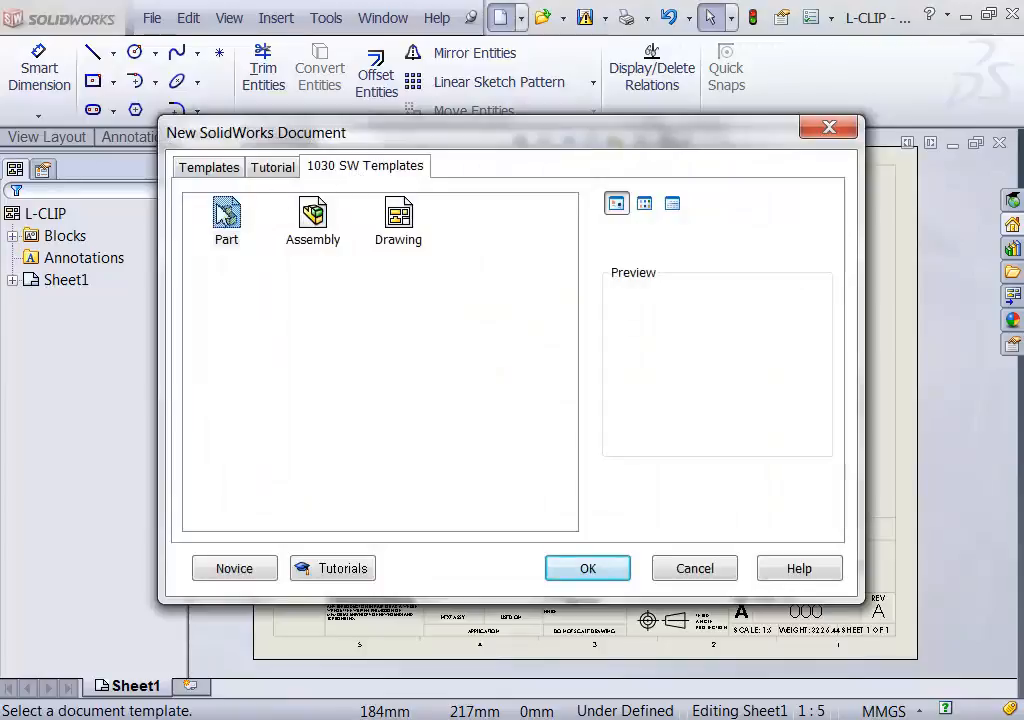
{"action": "left_click", "coordinate": [225, 219]}
{"action": "left_click", "coordinate": [590, 574]}
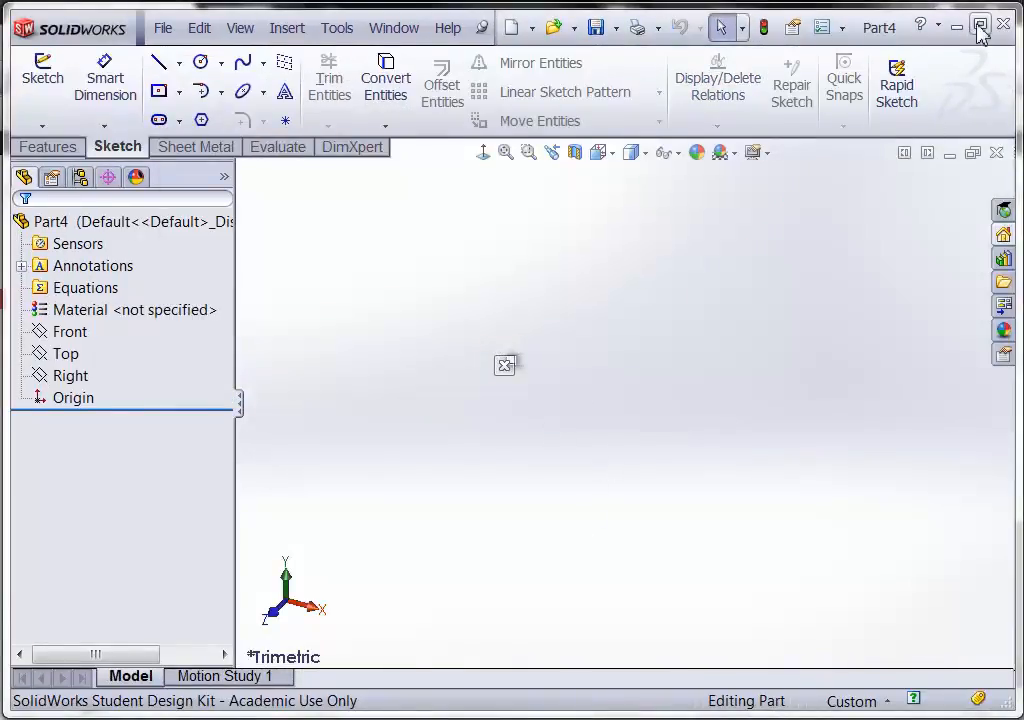
{"action": "left_click", "coordinate": [980, 30]}
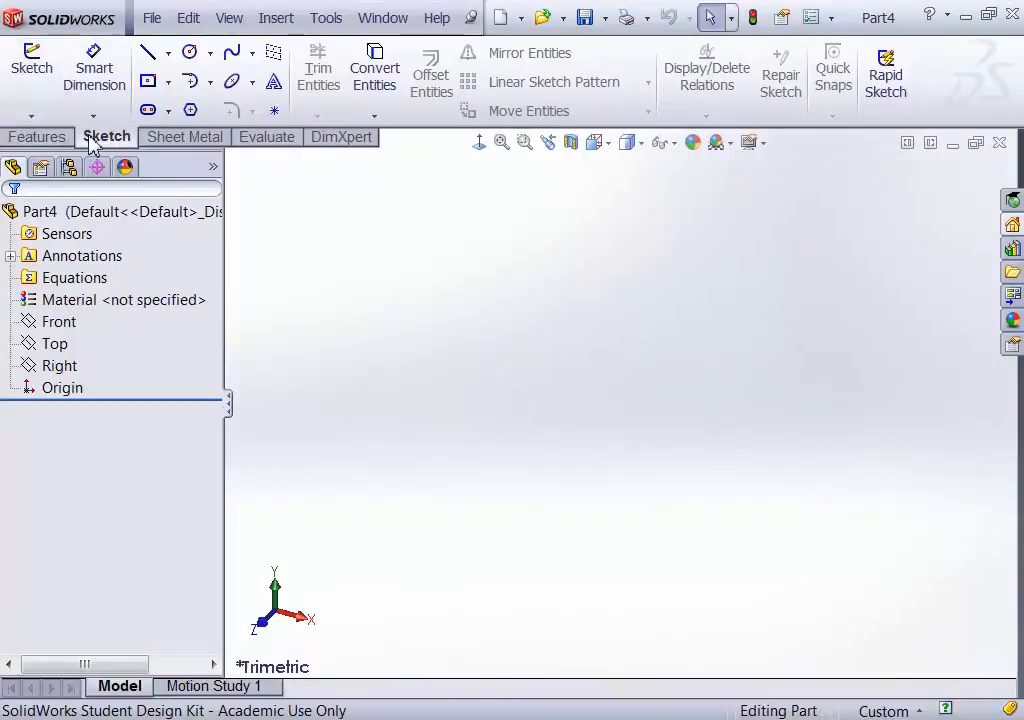
- Start an Extruded Boss/Base feature with its sketch on the Right plane
{"action": "left_click", "coordinate": [50, 142]}
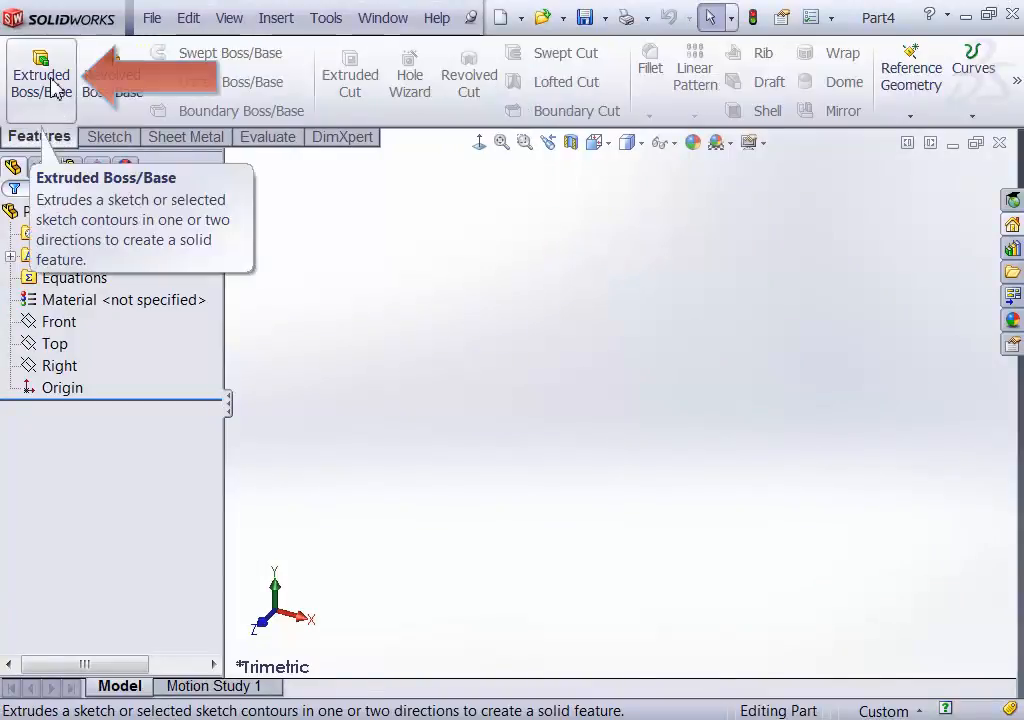
{"action": "left_click", "coordinate": [52, 88]}
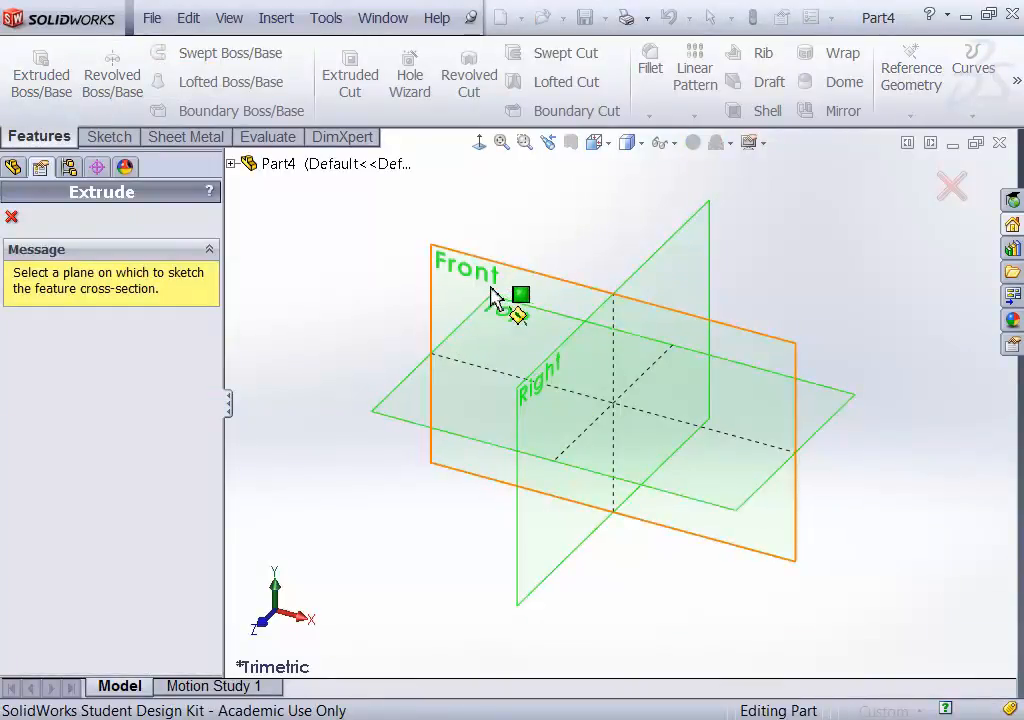
{"action": "left_click", "coordinate": [697, 268]}
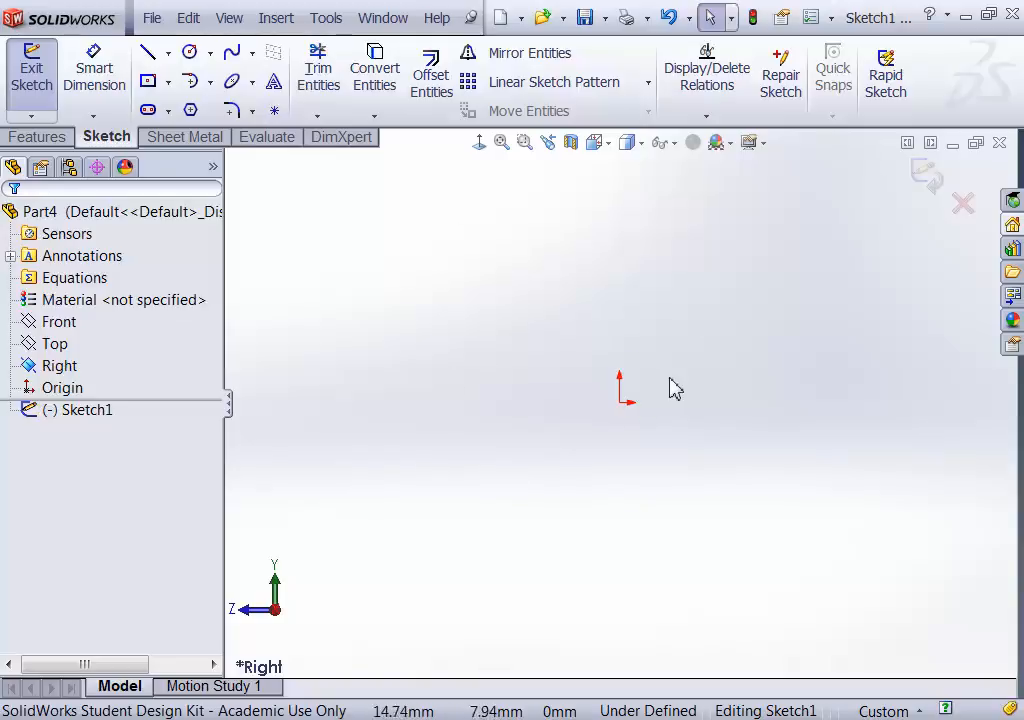
- Sketch a closed L-shaped line profile from the origin, about 149 mm long and 219 mm tall, with a 50 mm base and 27 mm upright
{"action": "left_click", "coordinate": [148, 53]}
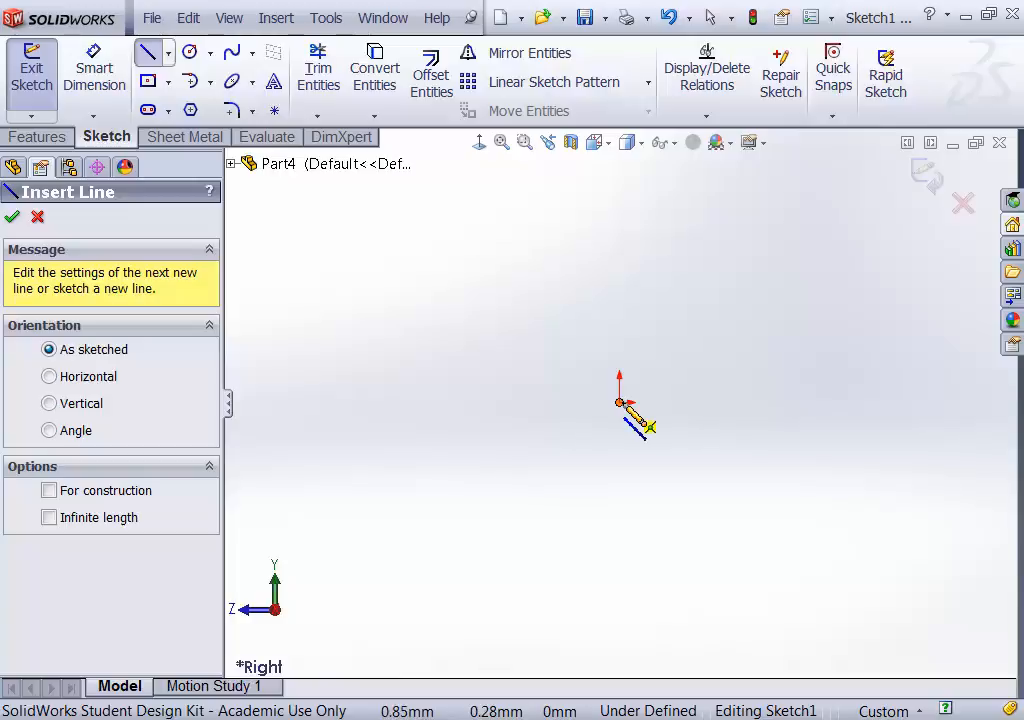
{"action": "left_click", "coordinate": [620, 403]}
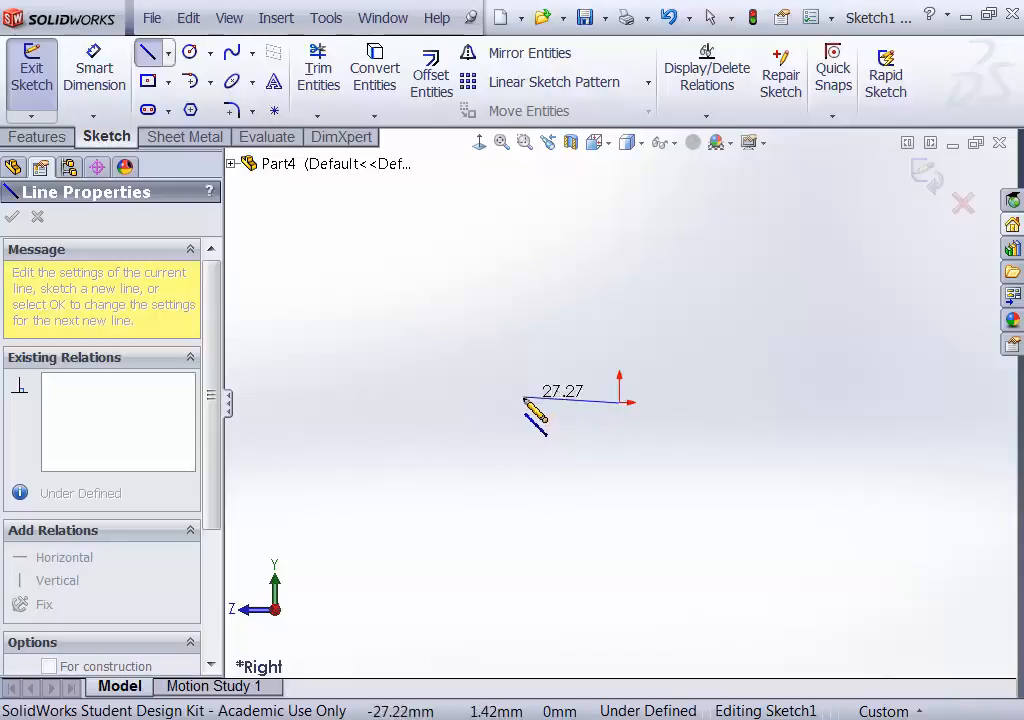
{"action": "left_click", "coordinate": [367, 402]}
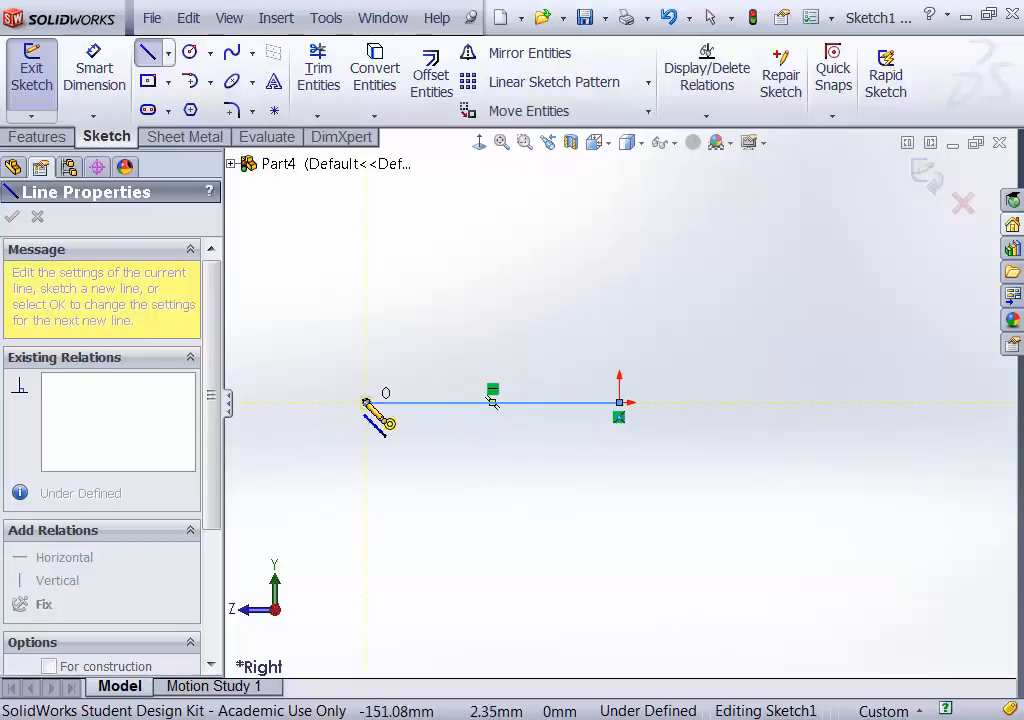
{"action": "left_click", "coordinate": [367, 317]}
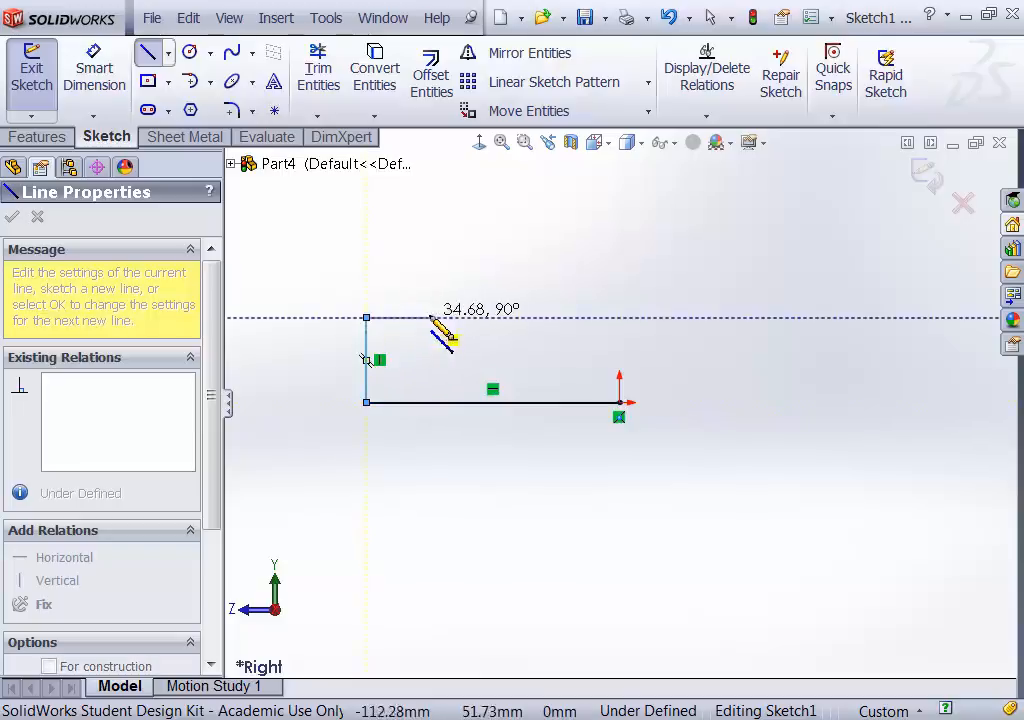
{"action": "left_click", "coordinate": [574, 317]}
{"action": "scroll", "coordinate": [580, 278], "scroll_direction": "up", "scroll_amount": 3}
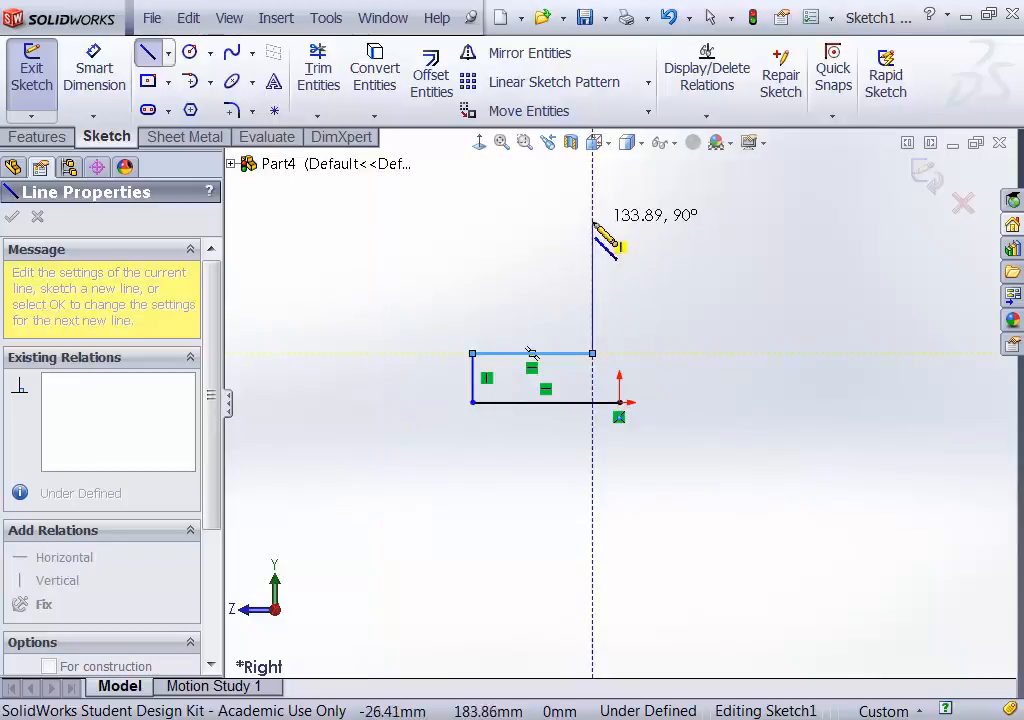
{"action": "left_click", "coordinate": [594, 187]}
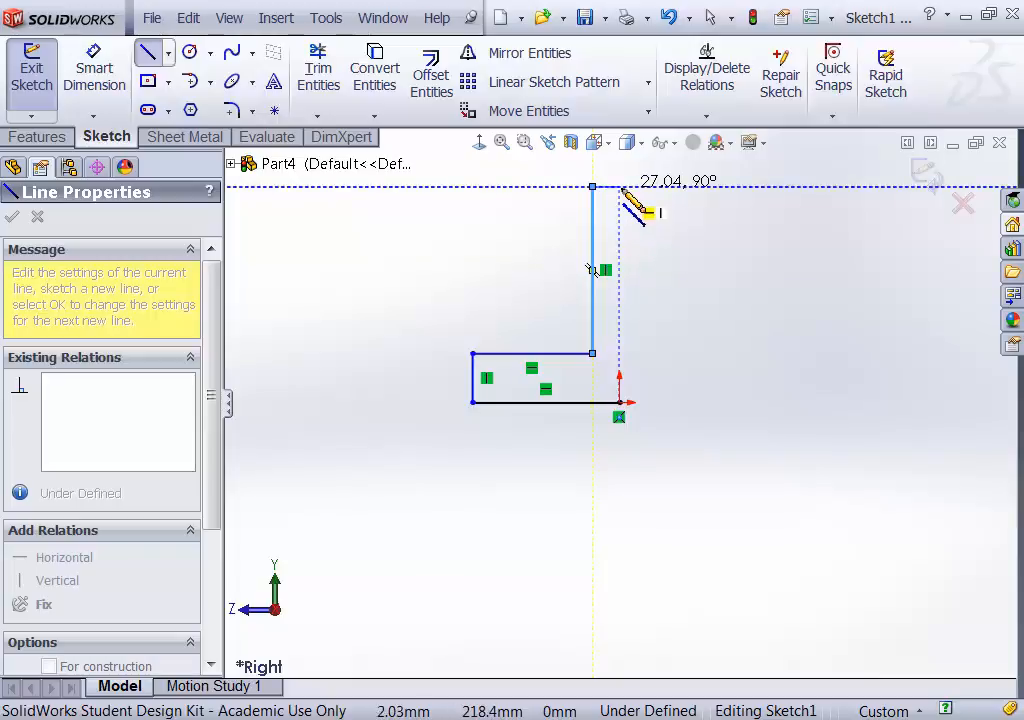
{"action": "left_click", "coordinate": [619, 187]}
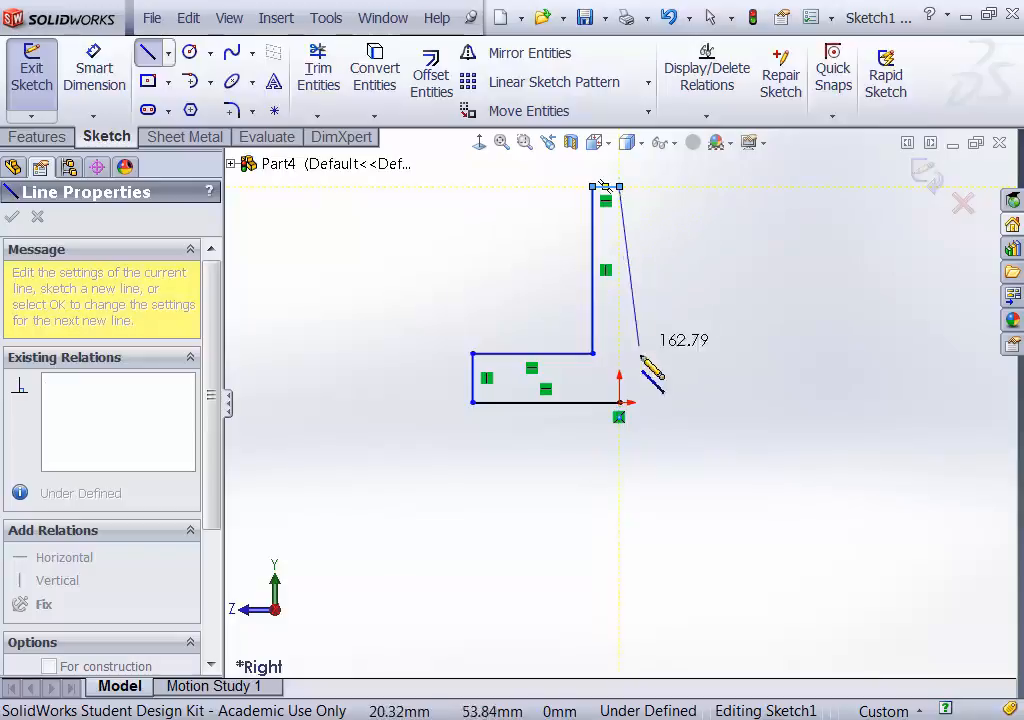
{"action": "left_click", "coordinate": [621, 404]}
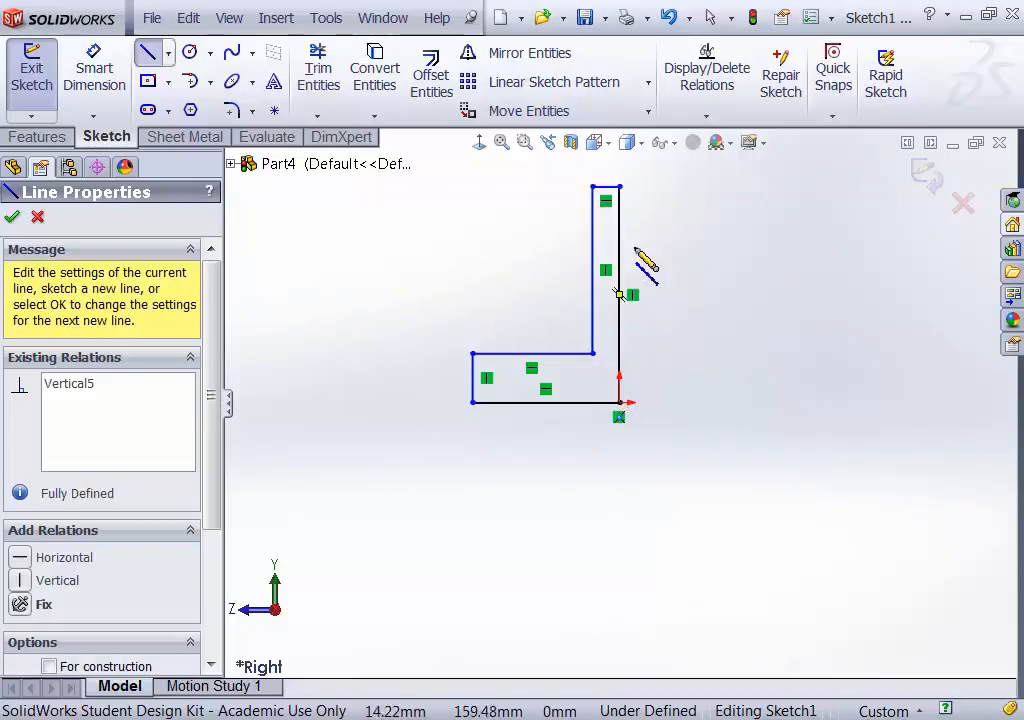
{"action": "left_click", "coordinate": [606, 188]}
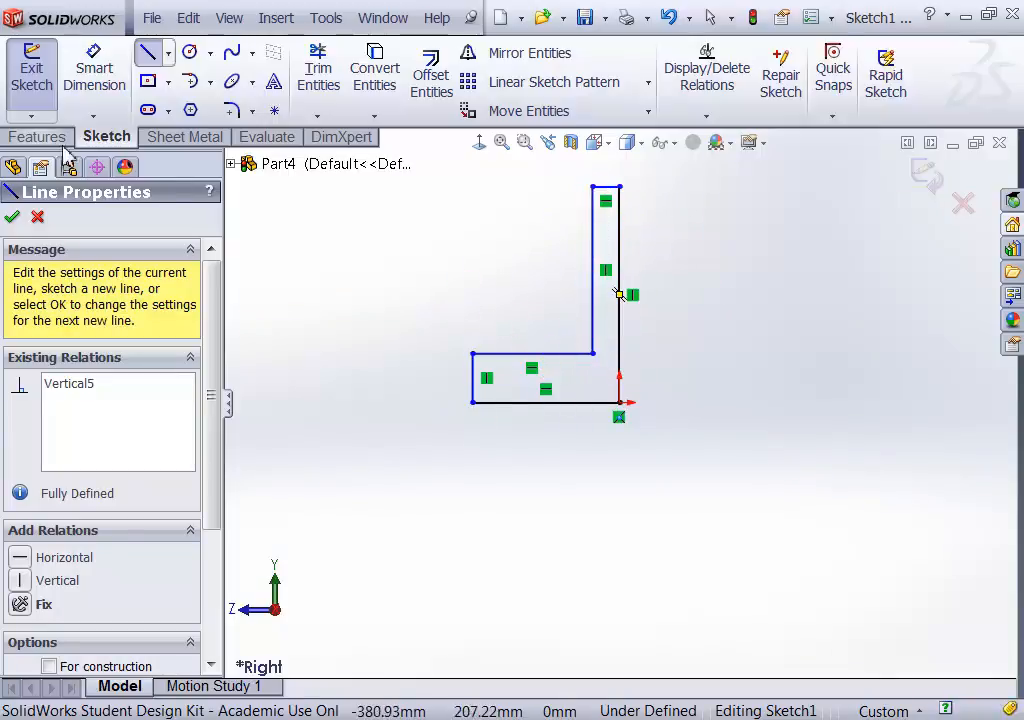
- Dimension the outer vertical edge of the L profile to 200 mm with Smart Dimension
{"action": "left_click", "coordinate": [101, 84]}
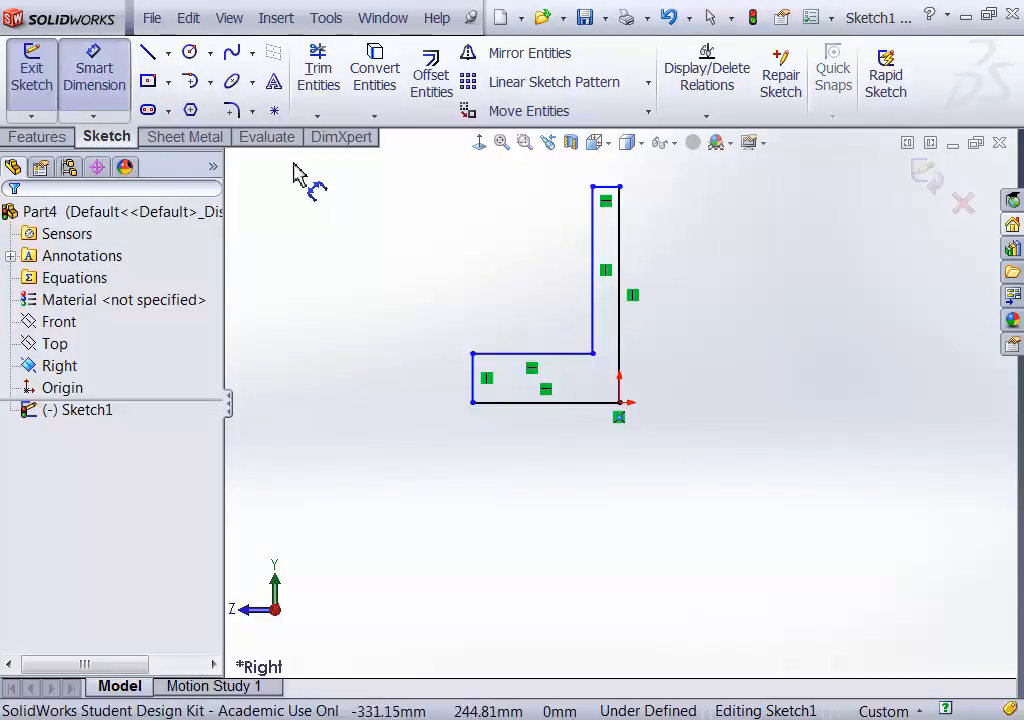
{"action": "left_click", "coordinate": [624, 288]}
{"action": "left_click", "coordinate": [718, 295]}
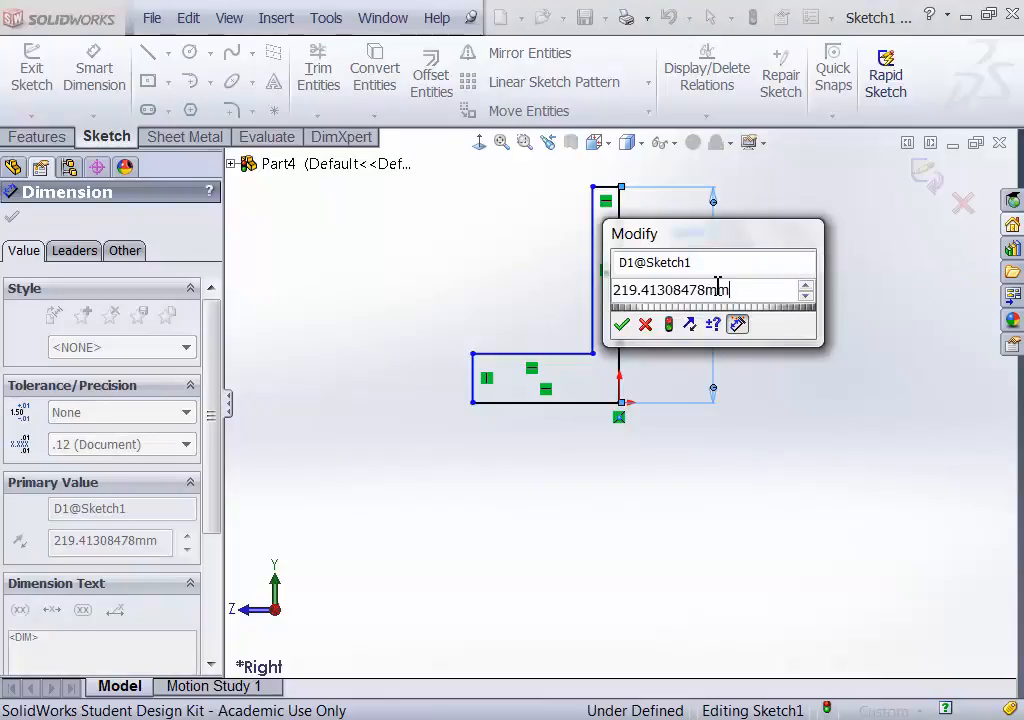
{"action": "key", "text": "Return"}
{"action": "double_click", "coordinate": [712, 283]}
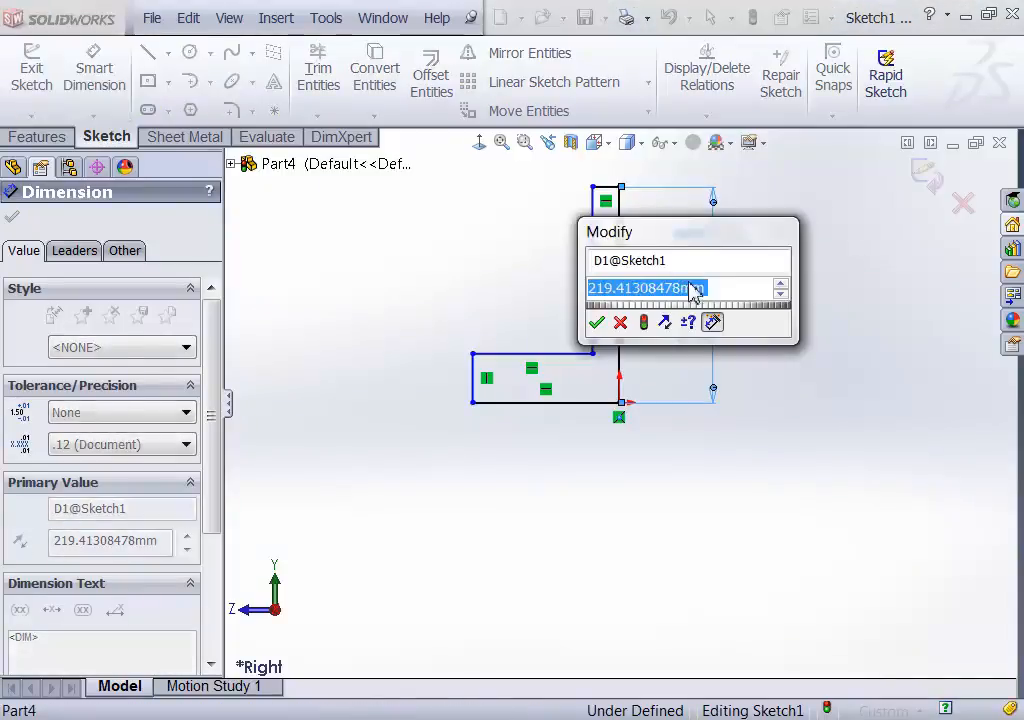
{"action": "key", "text": "End"}
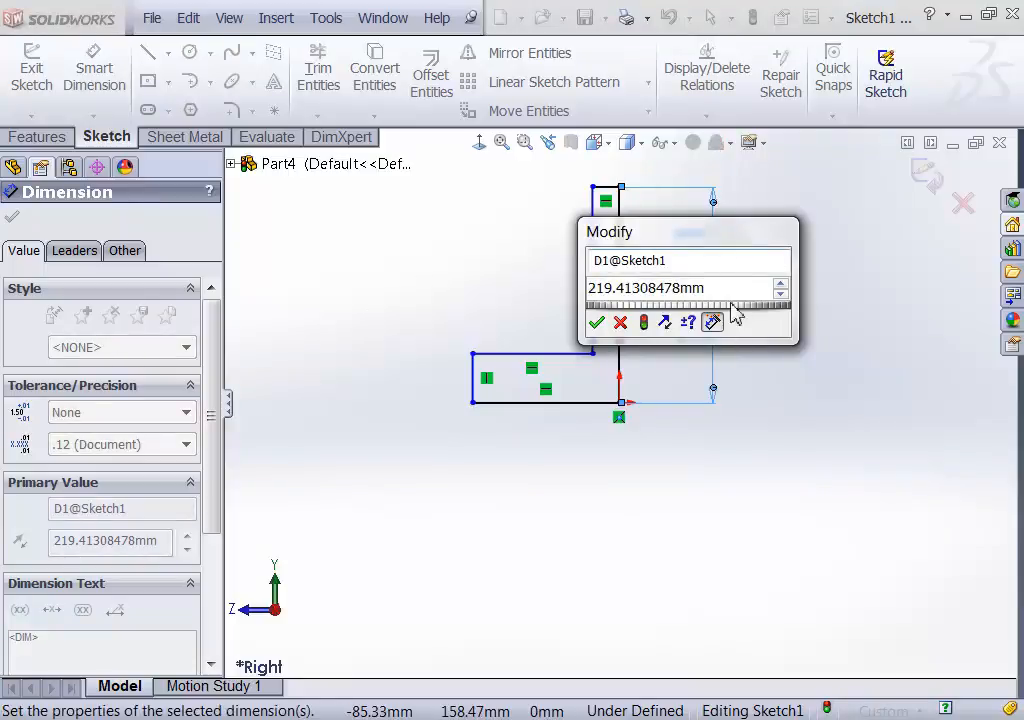
{"action": "left_click_drag", "start_coordinate": [740, 295], "coordinate": [366, 302]}
{"action": "type", "text": "200"}
{"action": "key", "text": "Return"}
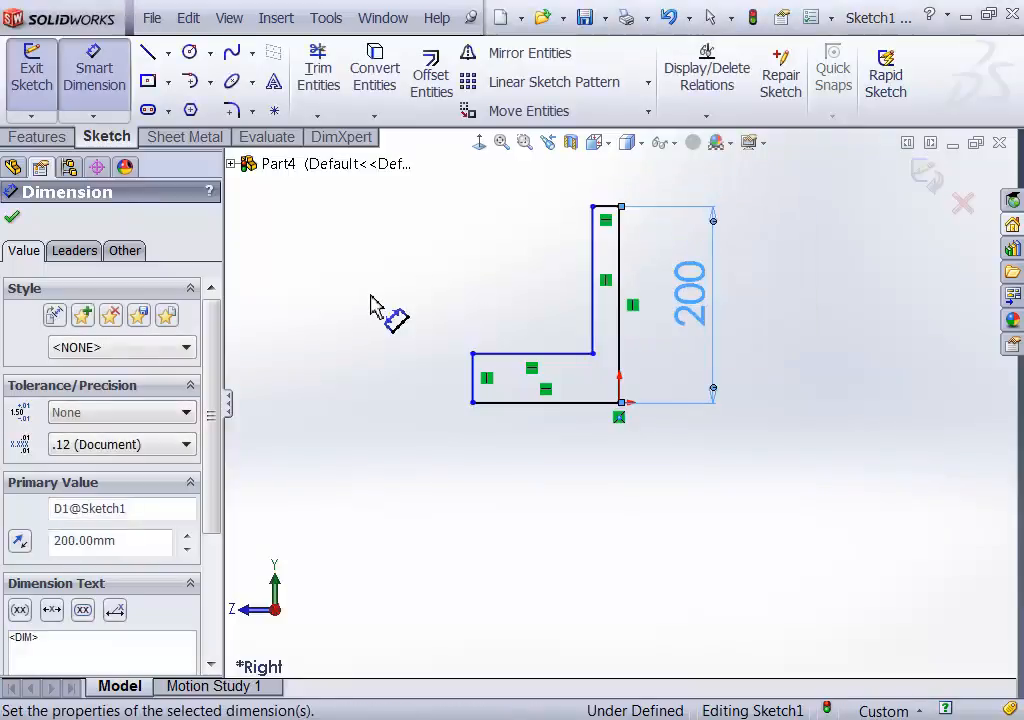
- Dimension the L profile's bottom edge to 150 mm and the short vertical edge of its base to 50 mm
{"action": "left_click", "coordinate": [557, 411]}
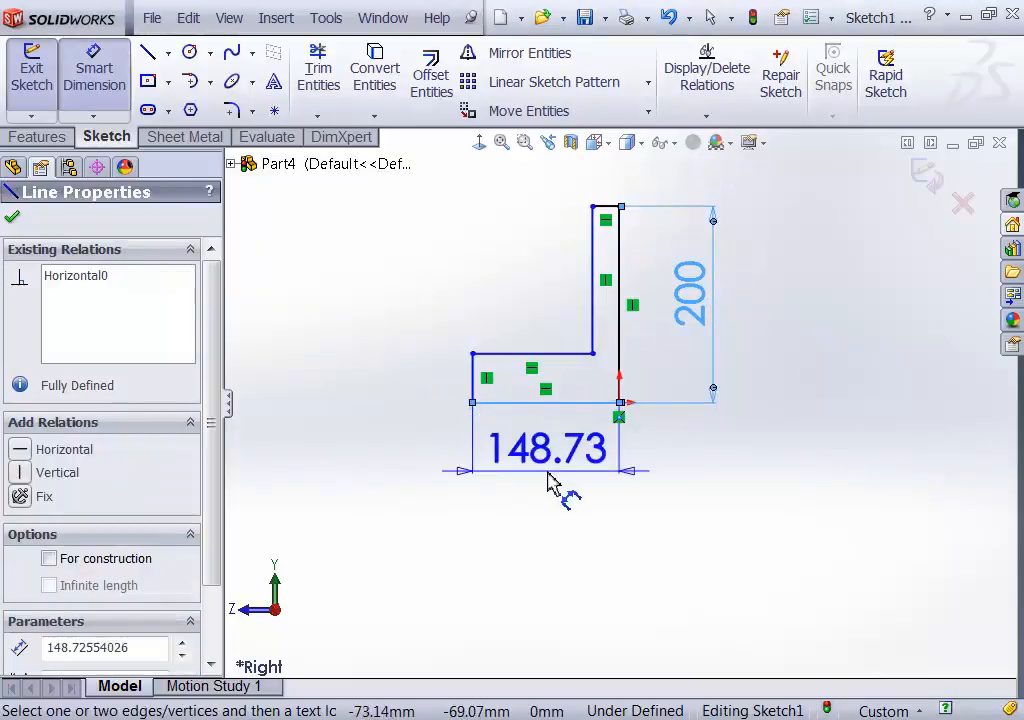
{"action": "left_click", "coordinate": [549, 486]}
{"action": "type", "text": "150"}
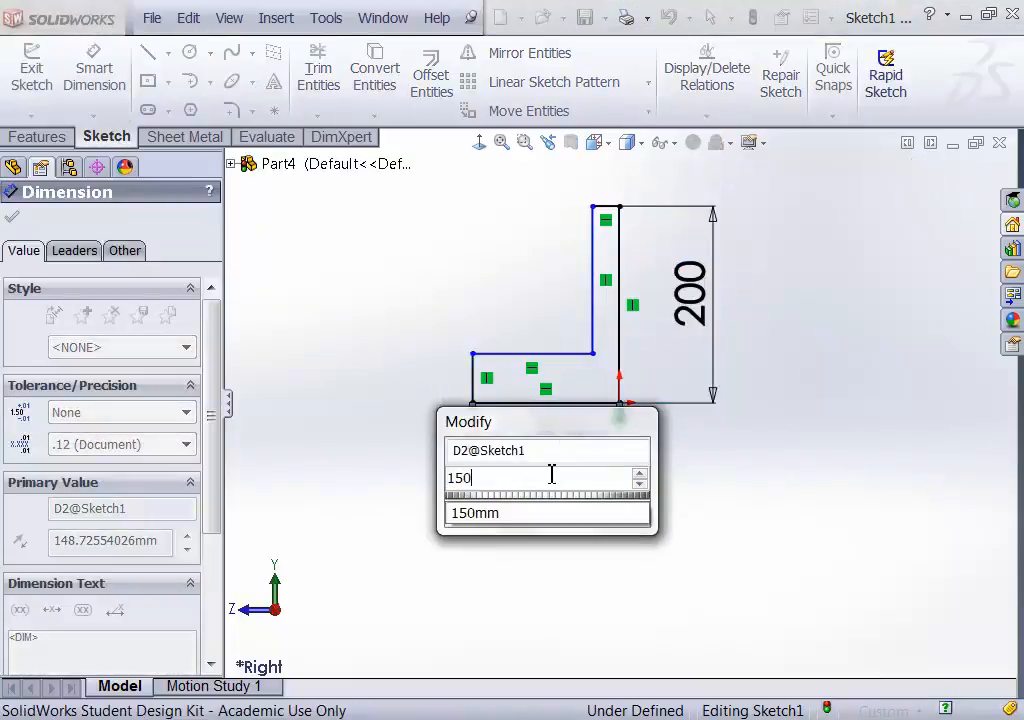
{"action": "key", "text": "Return"}
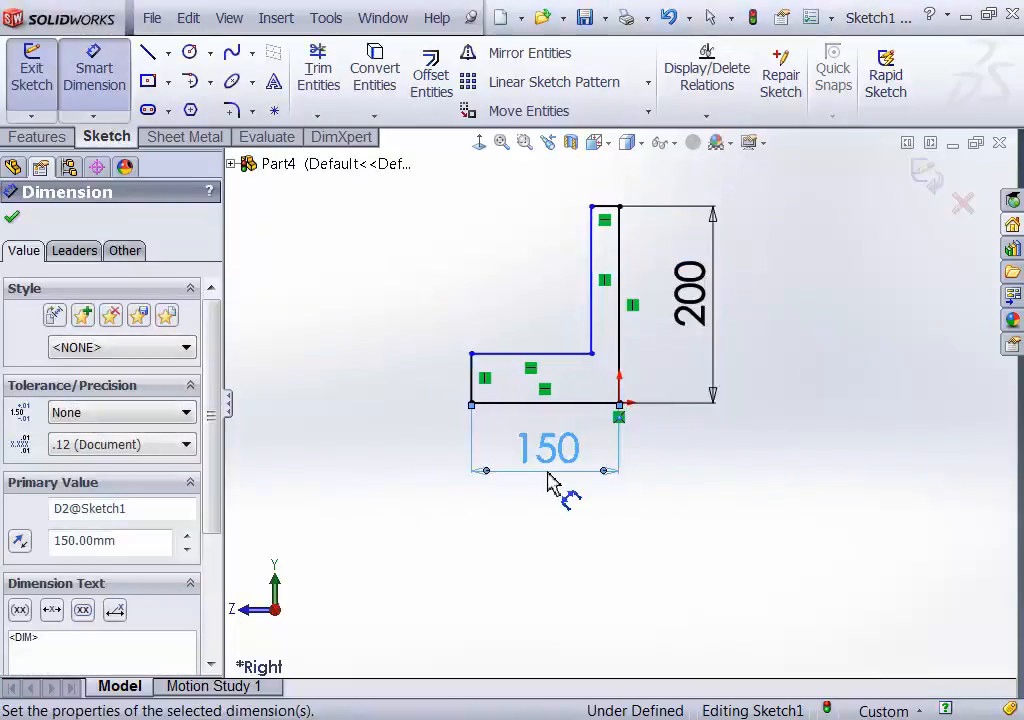
{"action": "left_click", "coordinate": [486, 392]}
{"action": "left_click", "coordinate": [440, 381]}
{"action": "type", "text": "5"}
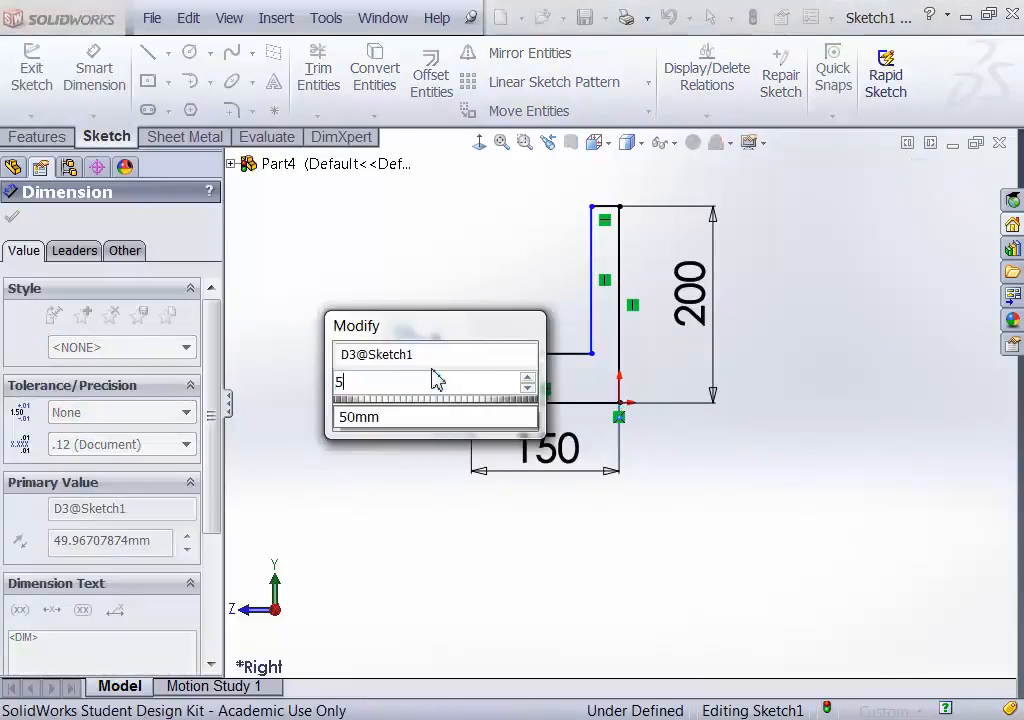
{"action": "type", "text": "0"}
{"action": "key", "text": "Return"}
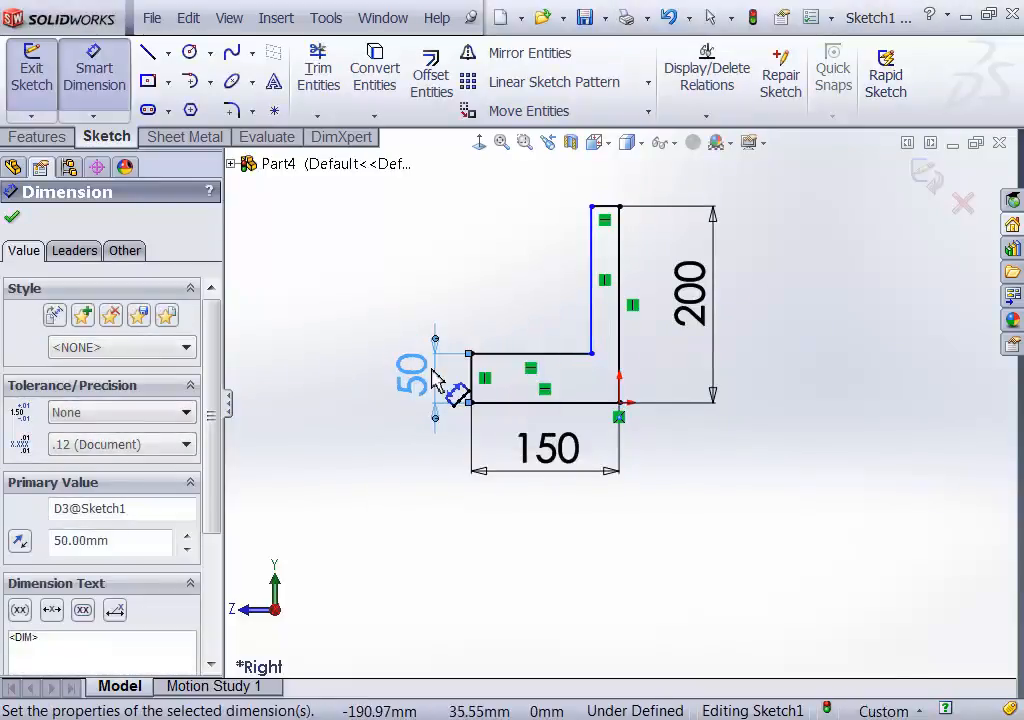
- Dimension the short top edge of the upright leg to 30 mm
{"action": "left_click", "coordinate": [606, 208]}
{"action": "left_click", "coordinate": [580, 193]}
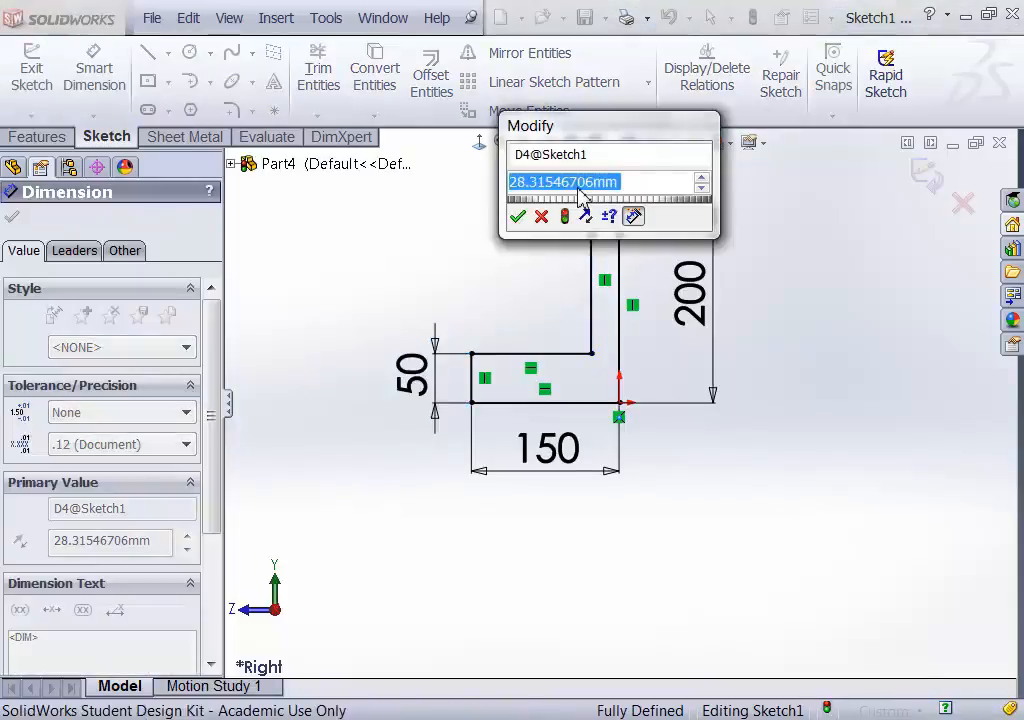
{"action": "type", "text": "30"}
{"action": "key", "text": "Return"}
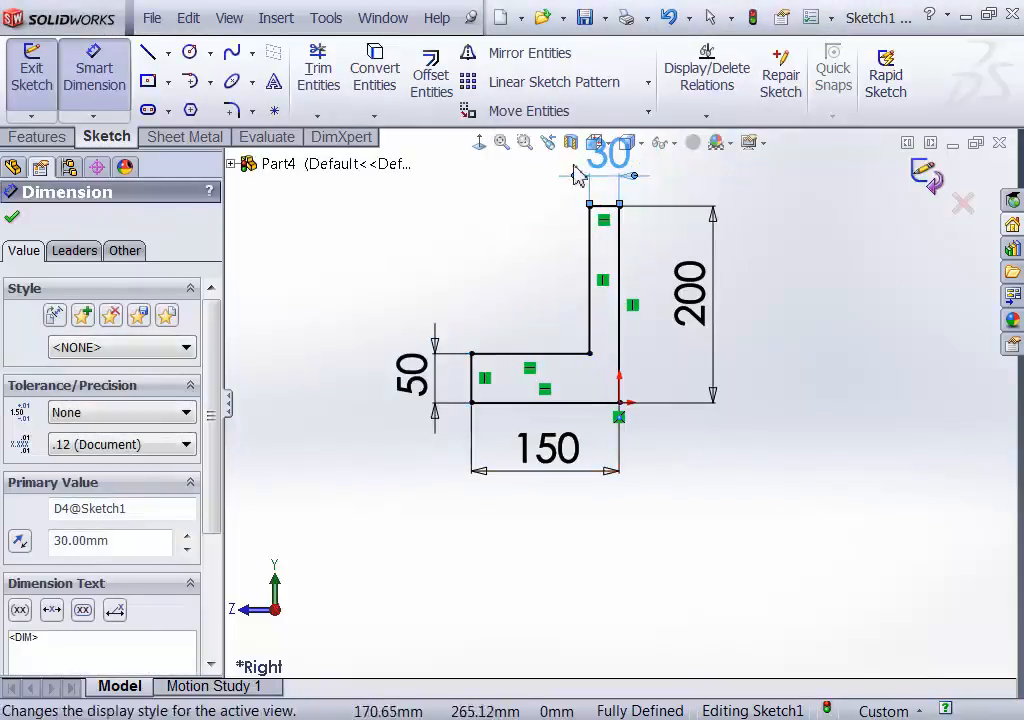
- Try to add a dimension to the upper horizontal edge of the profile's base
{"action": "scroll", "coordinate": [590, 300], "scroll_direction": "up", "scroll_amount": 2}
{"action": "scroll", "coordinate": [569, 278], "scroll_direction": "down", "scroll_amount": 1}
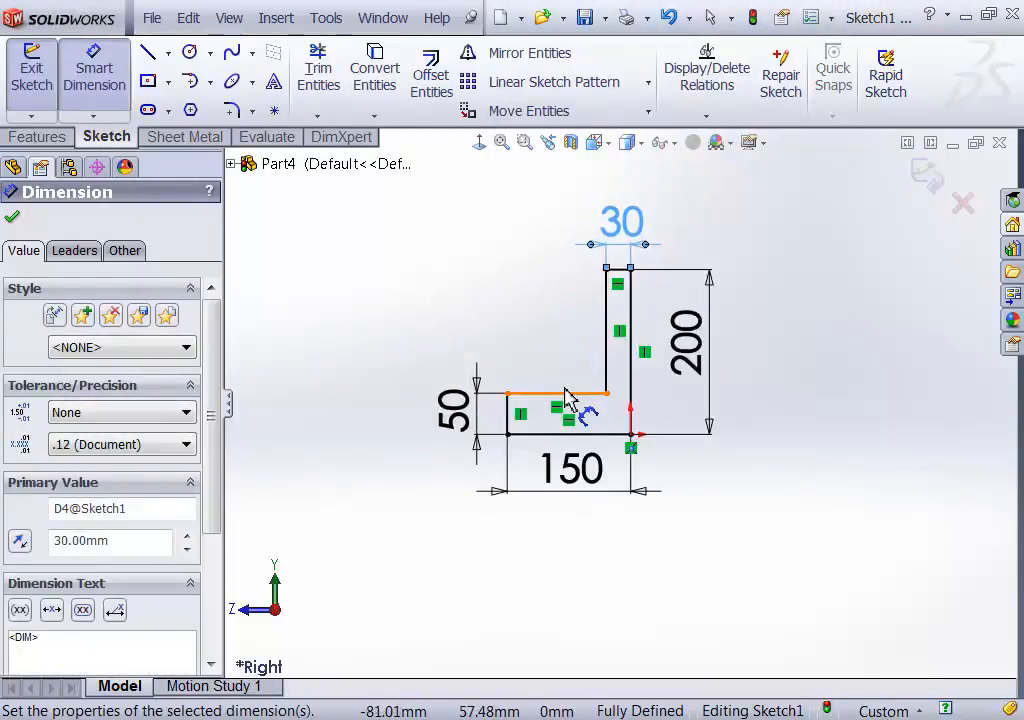
{"action": "left_click", "coordinate": [565, 395]}
{"action": "left_click", "coordinate": [549, 318]}
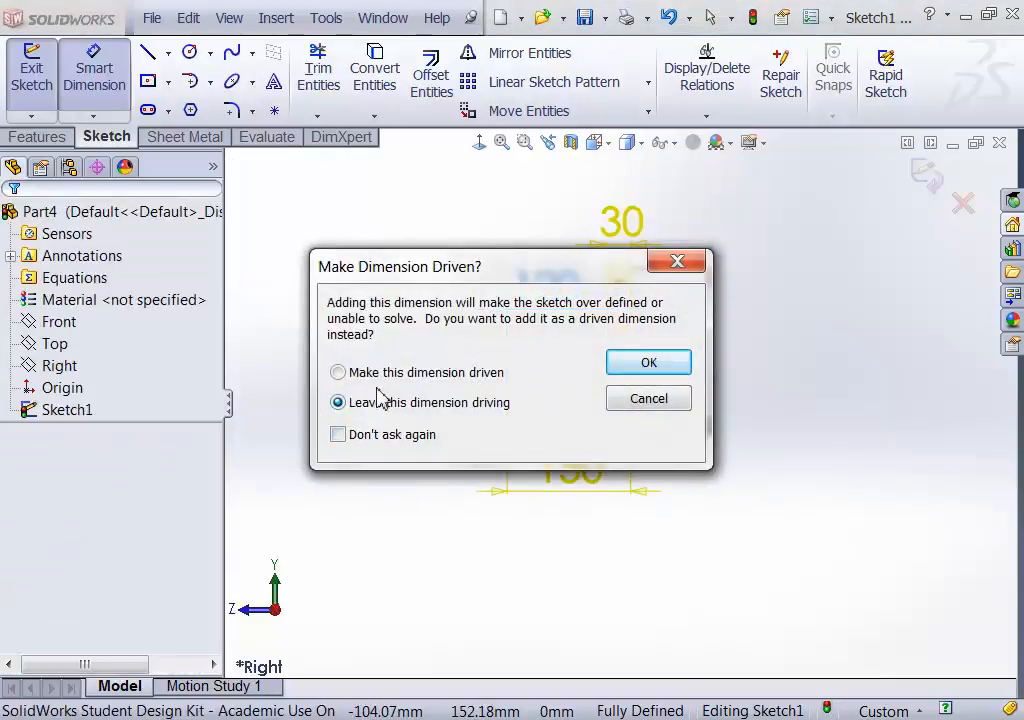
{"action": "left_click", "coordinate": [652, 401]}
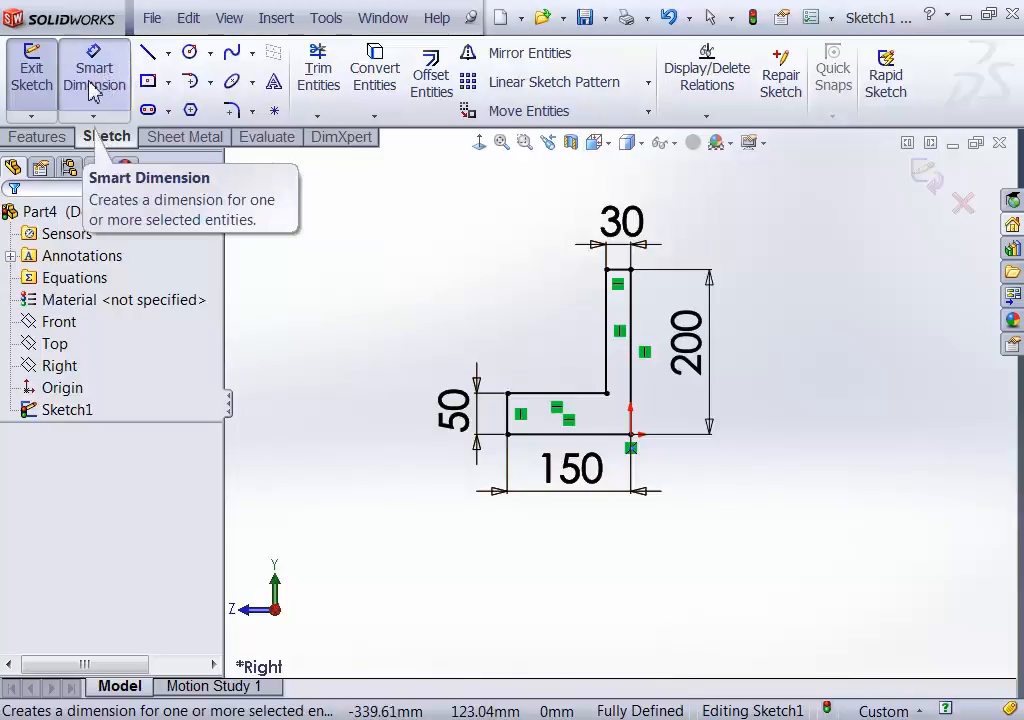
- Finish the L-profile sketch and set the depth of its boss extrusion to 140 mm
{"action": "left_click", "coordinate": [30, 85]}
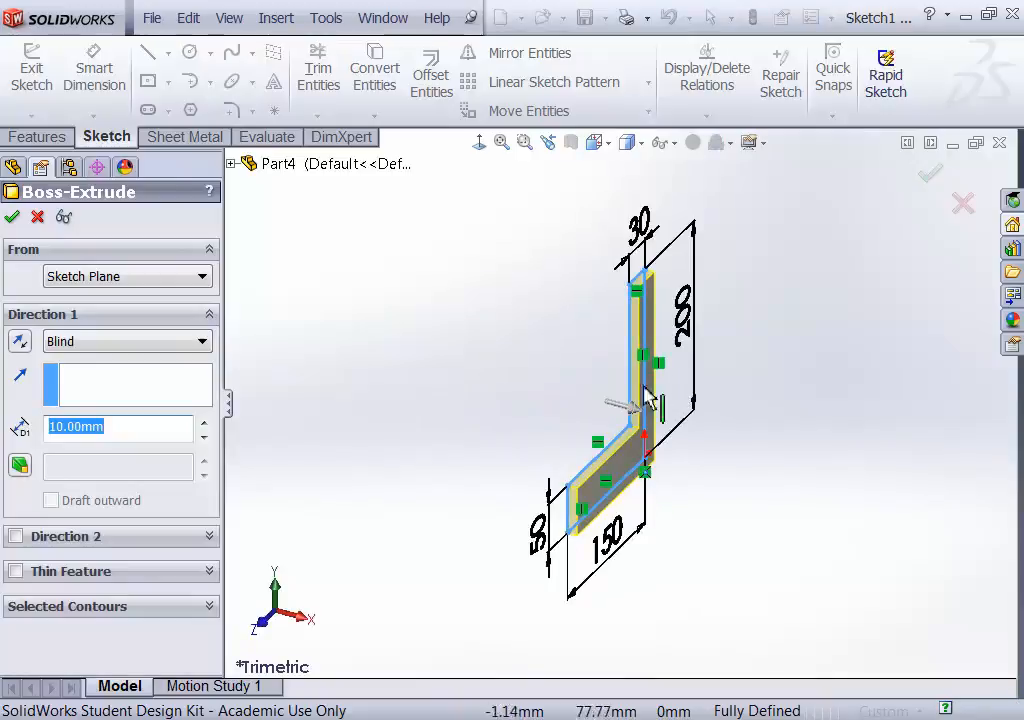
{"action": "mouse_move", "coordinate": [789, 308]}
{"action": "middle_mouse_down"}
{"action": "mouse_move", "coordinate": [856, 286]}
{"action": "mouse_move", "coordinate": [804, 294]}
{"action": "middle_mouse_up"}
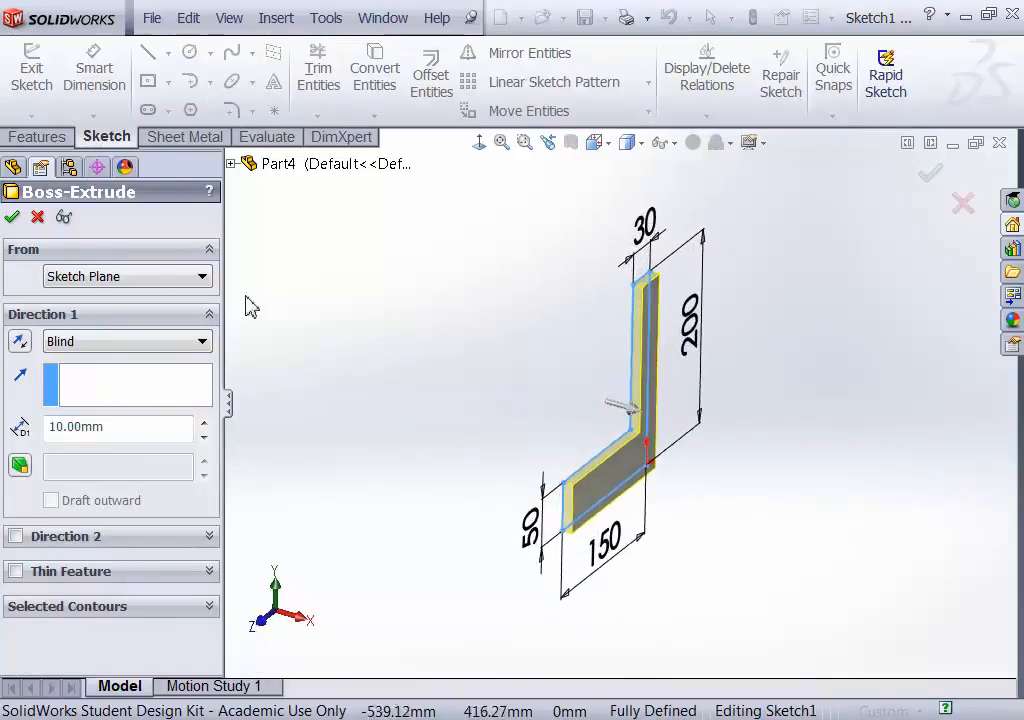
{"action": "double_click", "coordinate": [113, 428]}
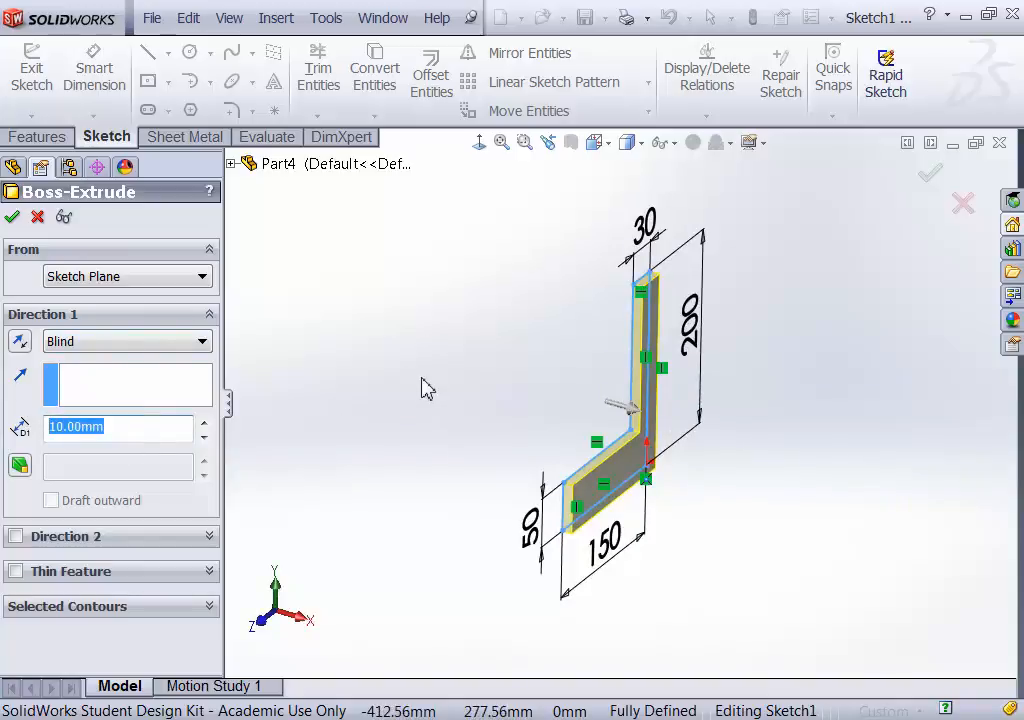
{"action": "type", "text": "14"}
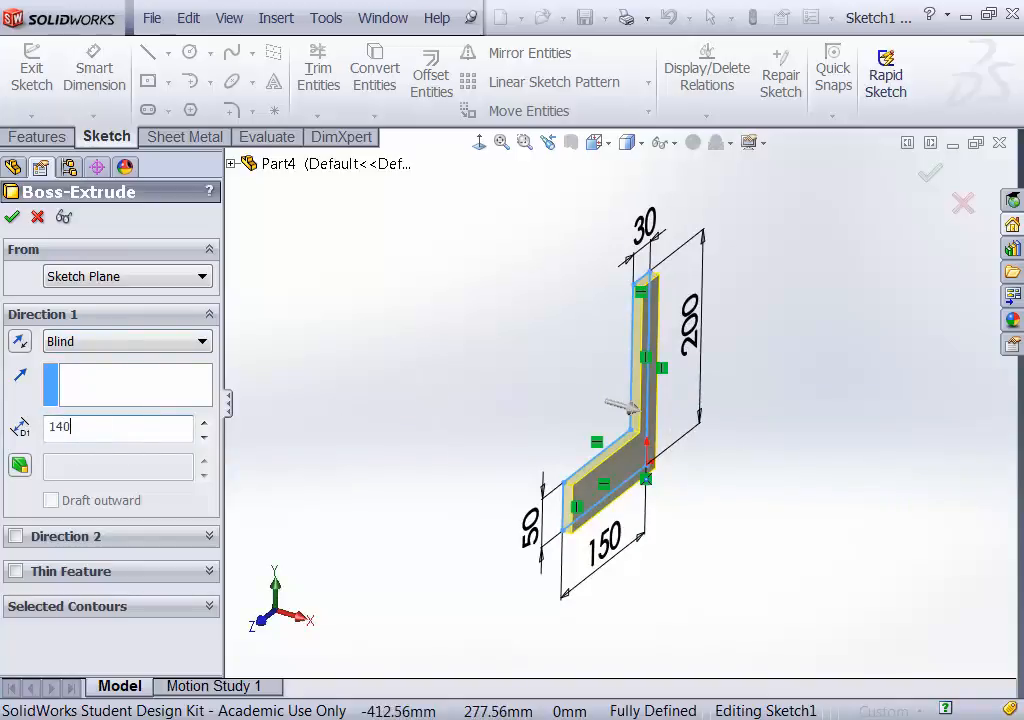
{"action": "type", "text": "0"}
{"action": "key", "text": "Return"}
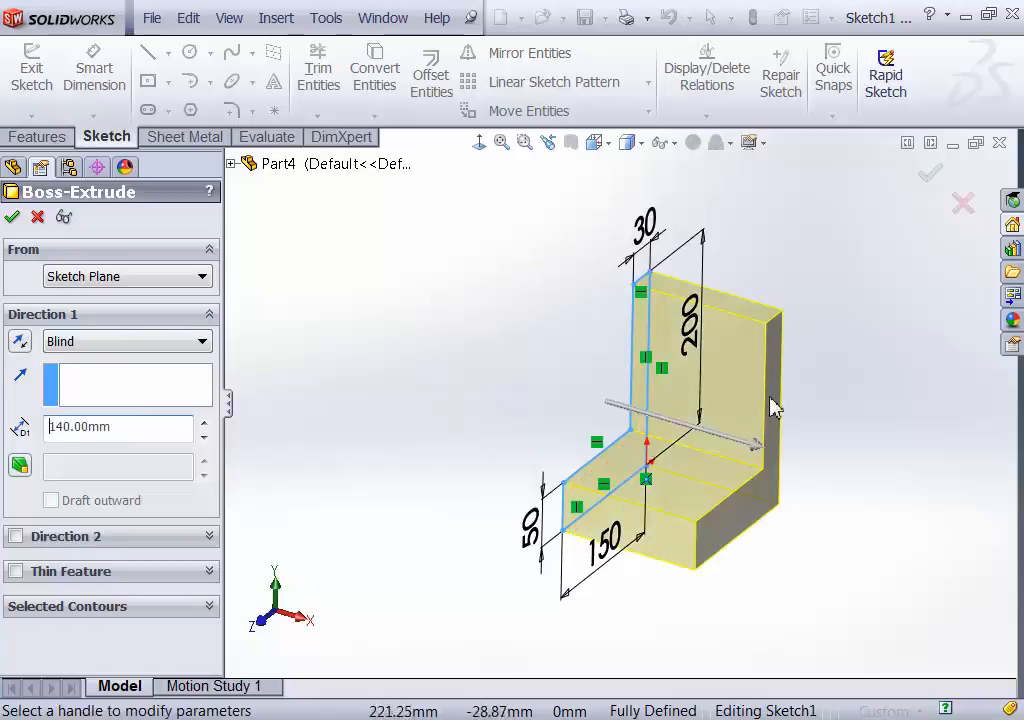
- Change the extrusion's end condition to Mid Plane and create the solid bracket
{"action": "mouse_move", "coordinate": [880, 346]}
{"action": "middle_mouse_down"}
{"action": "mouse_move", "coordinate": [990, 335]}
{"action": "mouse_move", "coordinate": [838, 309]}
{"action": "middle_mouse_up"}
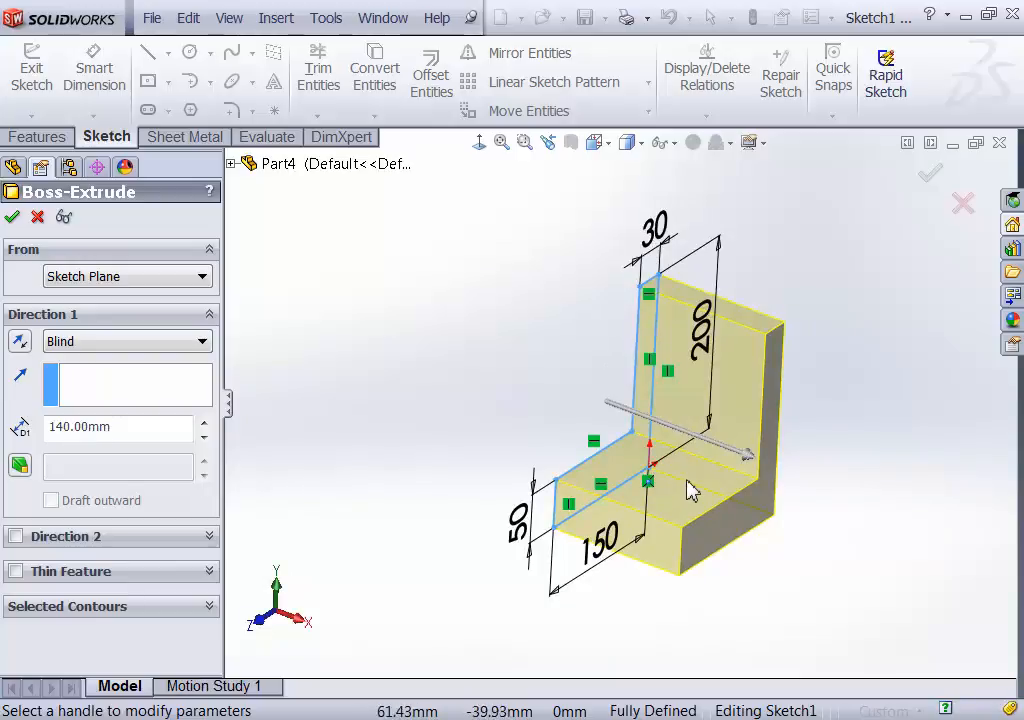
{"action": "left_click", "coordinate": [124, 350]}
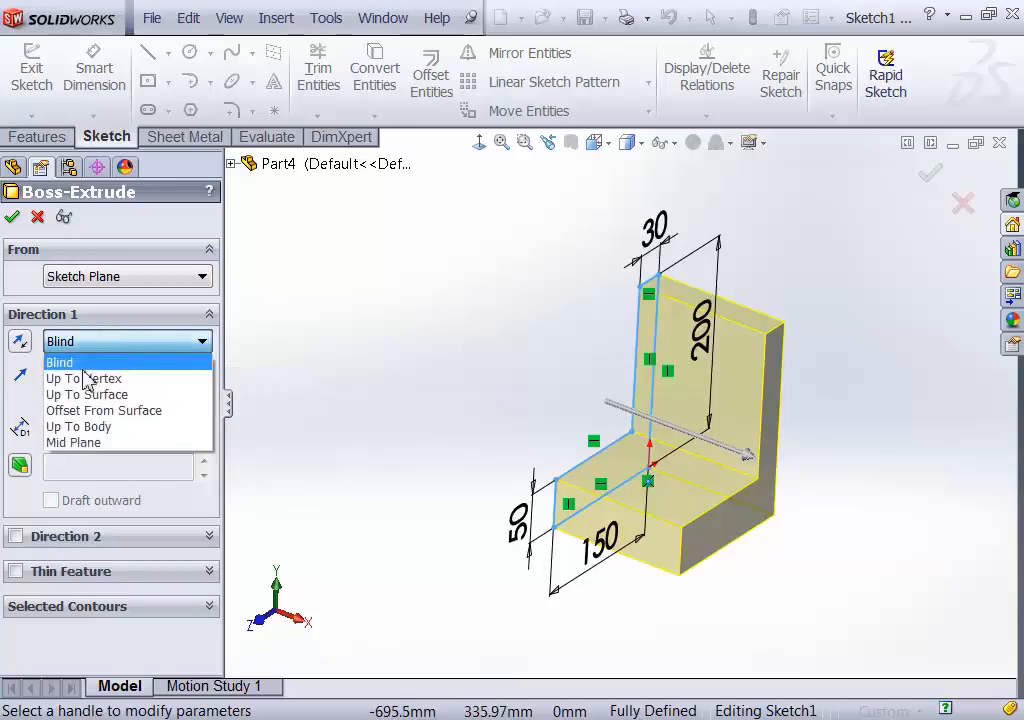
{"action": "left_click", "coordinate": [88, 443]}
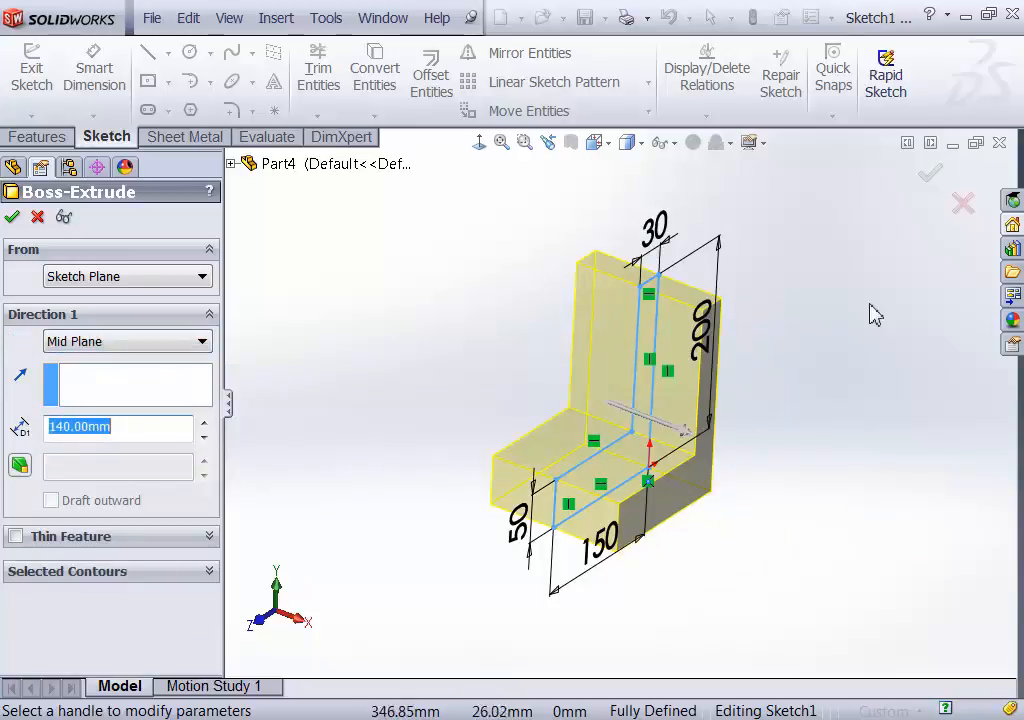
{"action": "mouse_move", "coordinate": [834, 317]}
{"action": "middle_mouse_down"}
{"action": "mouse_move", "coordinate": [864, 328]}
{"action": "mouse_move", "coordinate": [888, 315]}
{"action": "mouse_move", "coordinate": [806, 352]}
{"action": "mouse_move", "coordinate": [755, 395]}
{"action": "mouse_move", "coordinate": [594, 482]}
{"action": "mouse_move", "coordinate": [757, 380]}
{"action": "mouse_move", "coordinate": [849, 232]}
{"action": "middle_mouse_up"}
{"action": "left_click", "coordinate": [12, 219]}
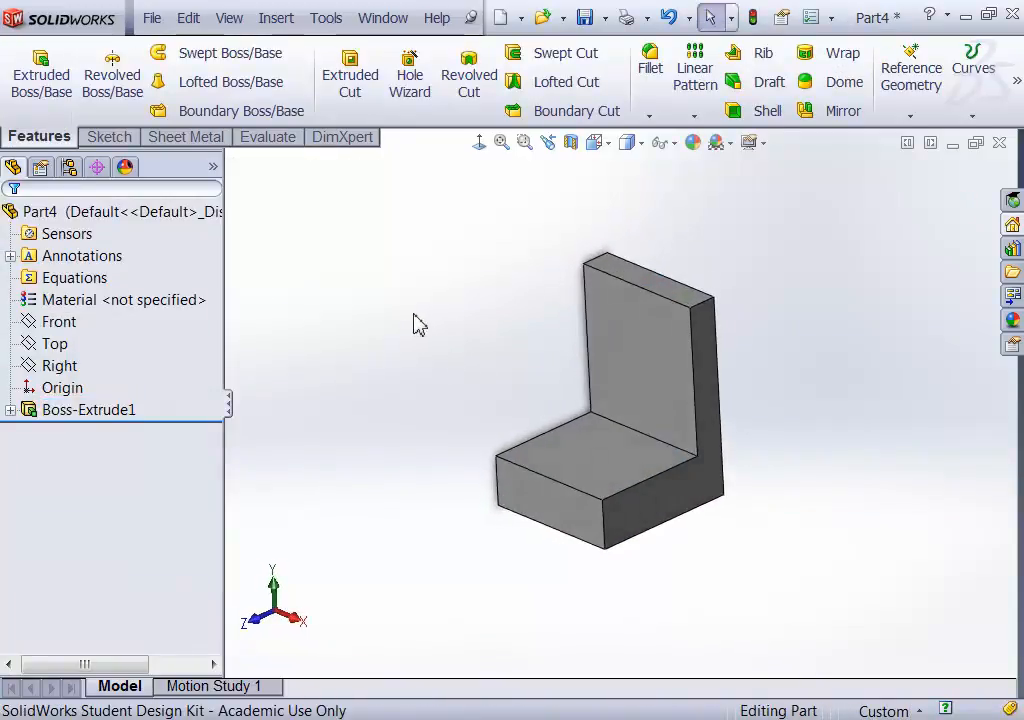
- Measure the length of the upper front edge of the bracket's base
{"action": "left_click", "coordinate": [266, 137]}
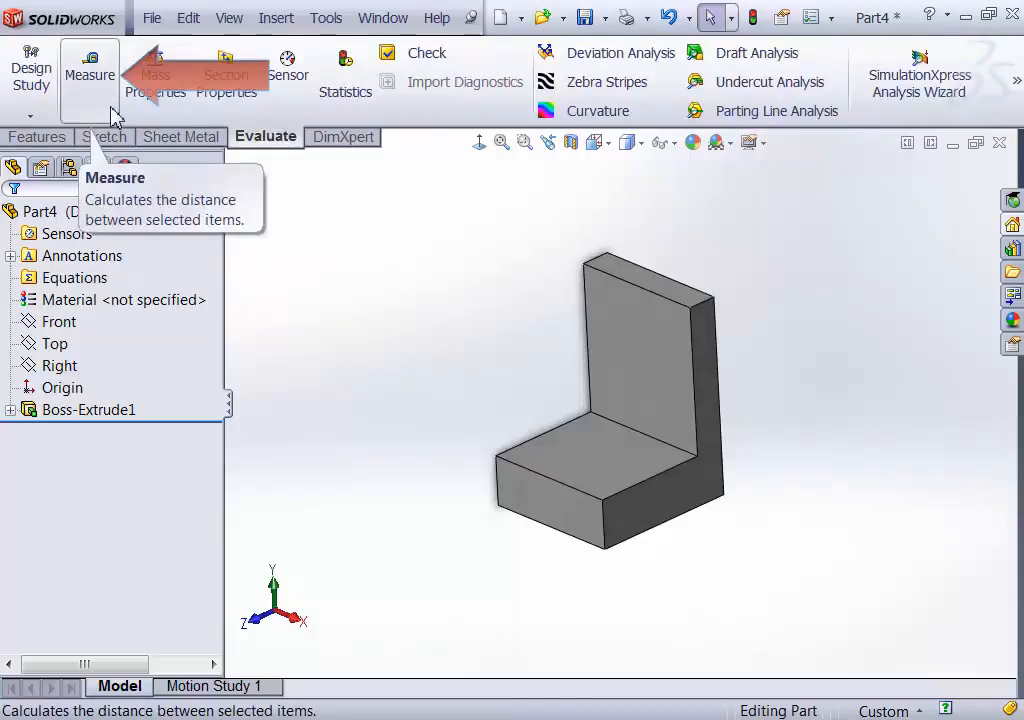
{"action": "left_click", "coordinate": [87, 82]}
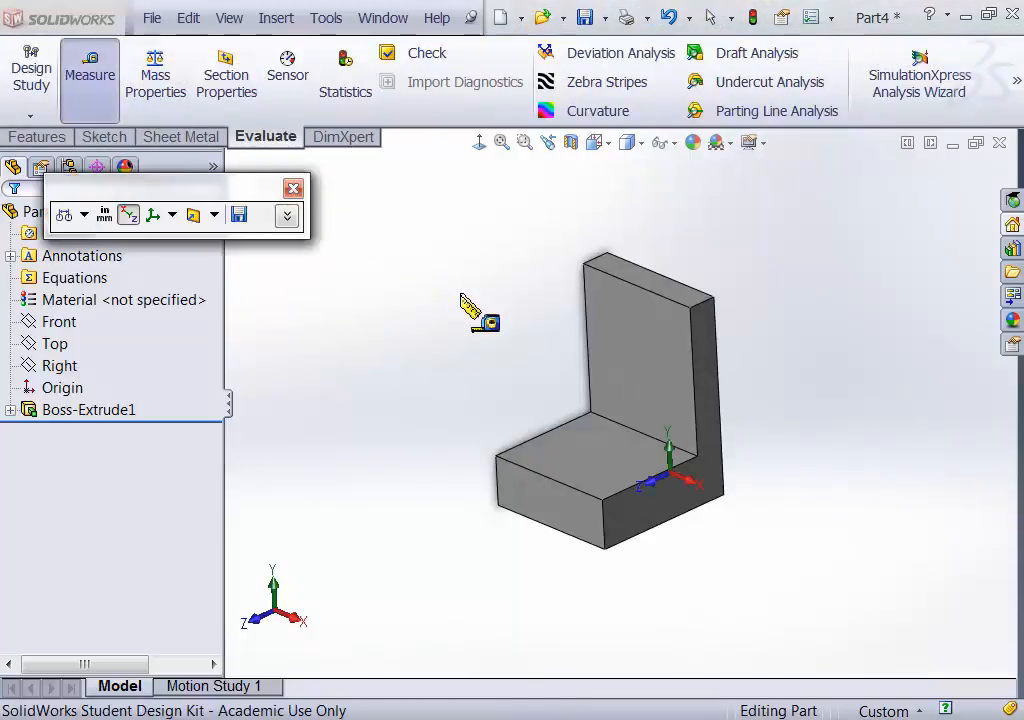
{"action": "left_click", "coordinate": [556, 481]}
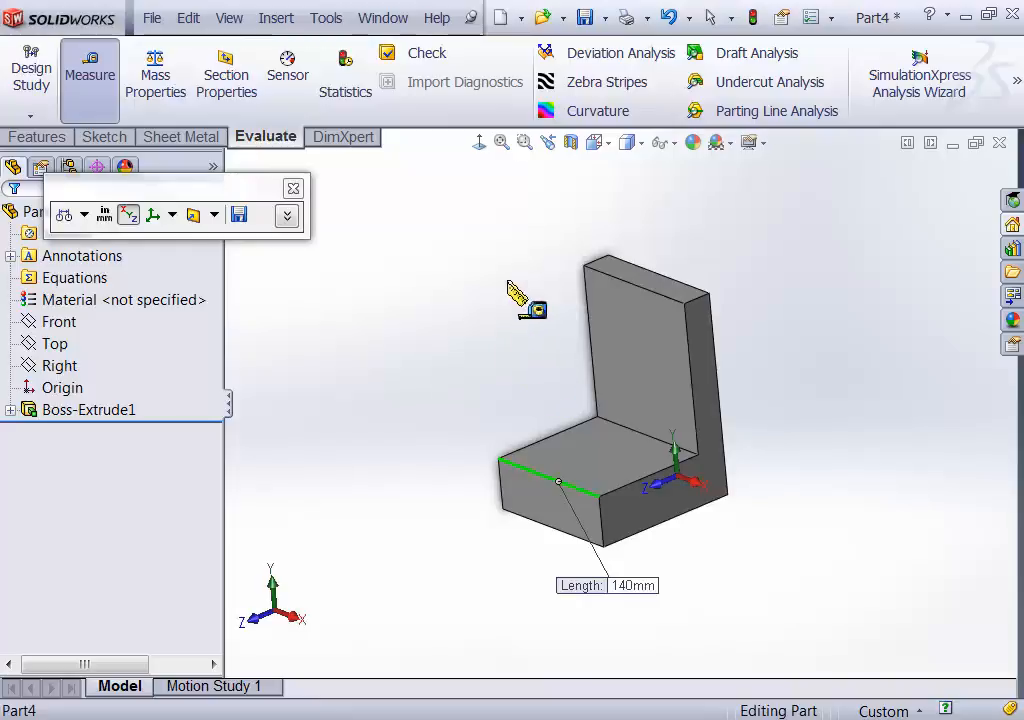
- Measure the distance from the base's upper front edge to the upright leg's top front edge, and close the measurement
{"action": "middle_click_drag", "start_coordinate": [474, 227], "coordinate": [392, 232]}
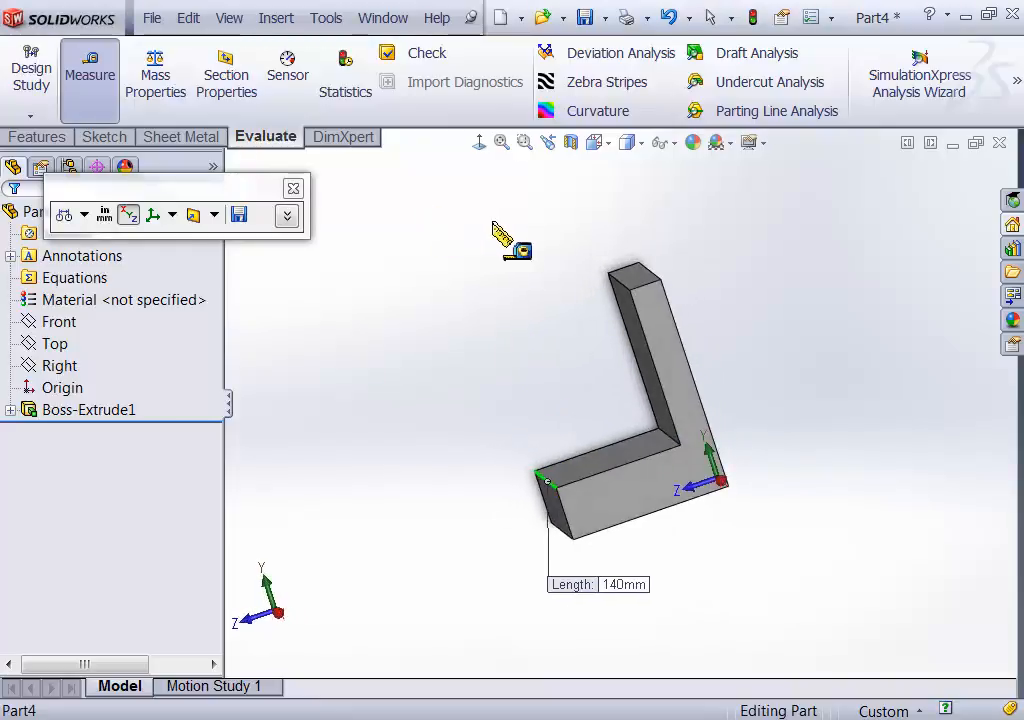
{"action": "middle_click_drag", "start_coordinate": [494, 226], "coordinate": [512, 266]}
{"action": "left_click", "coordinate": [658, 335]}
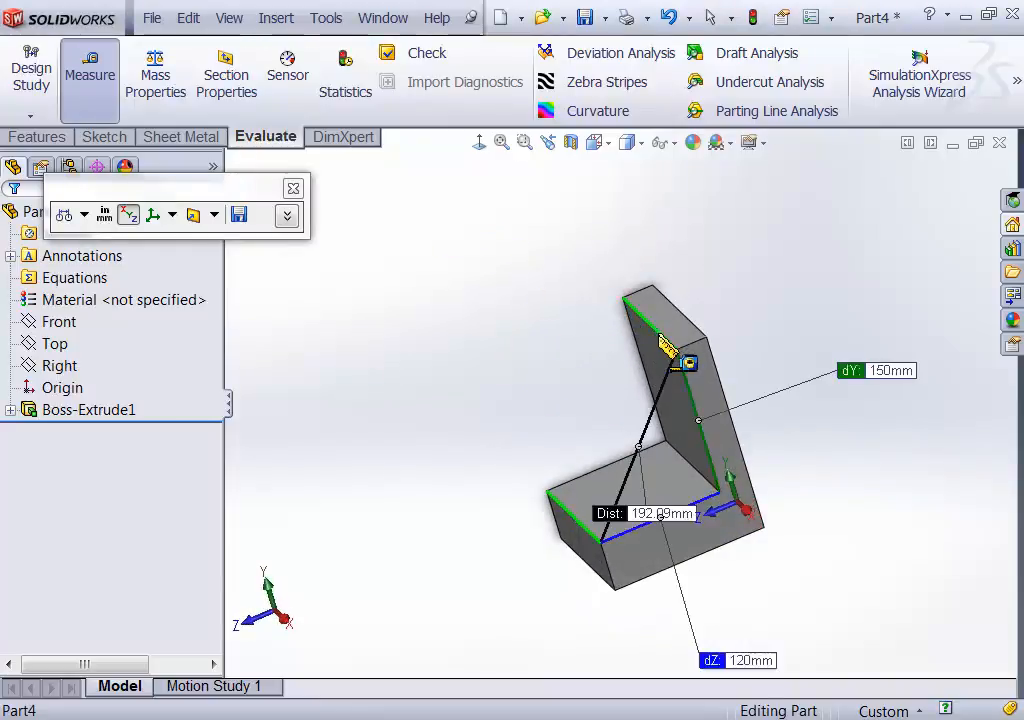
{"action": "middle_click_drag", "start_coordinate": [508, 287], "coordinate": [706, 599]}
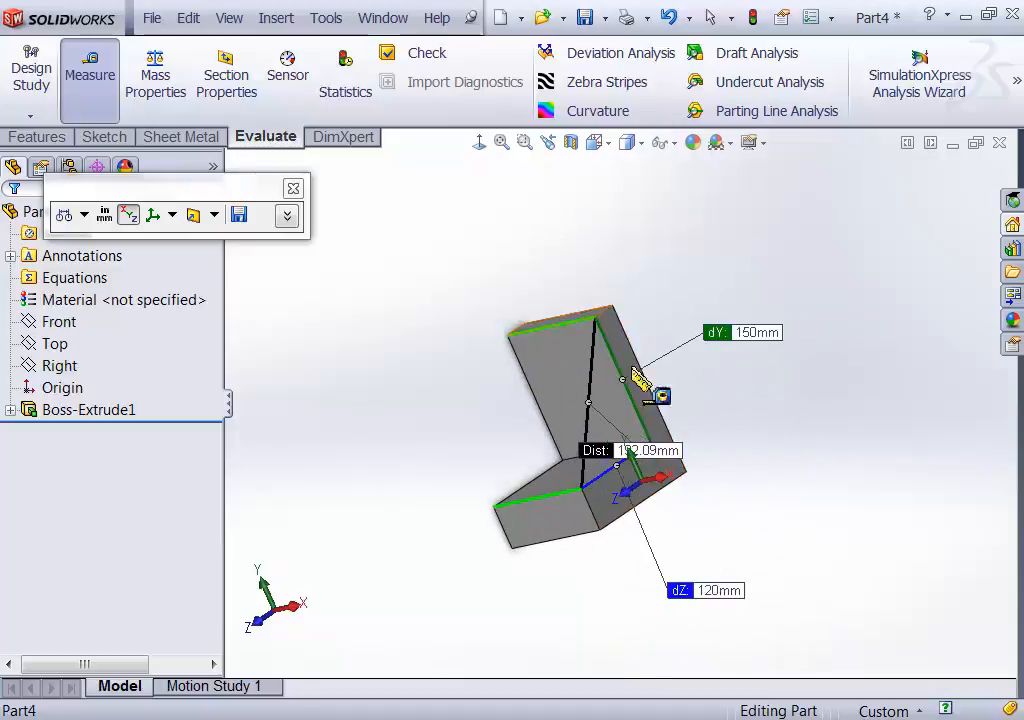
{"action": "middle_click_drag", "start_coordinate": [795, 511], "coordinate": [842, 587]}
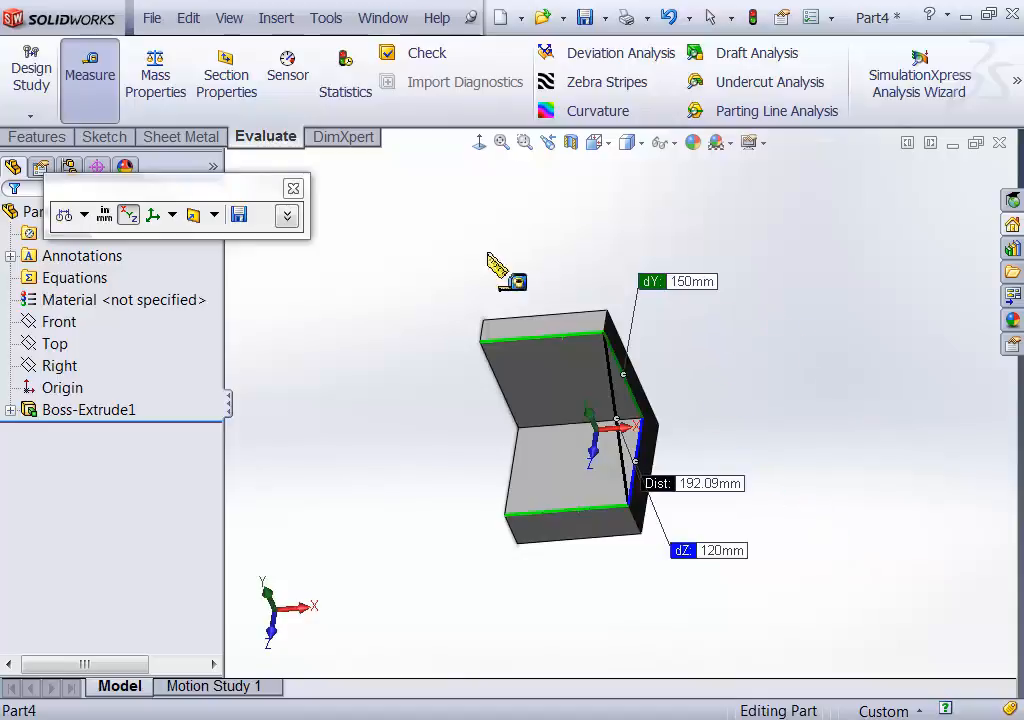
{"action": "left_click", "coordinate": [293, 188]}
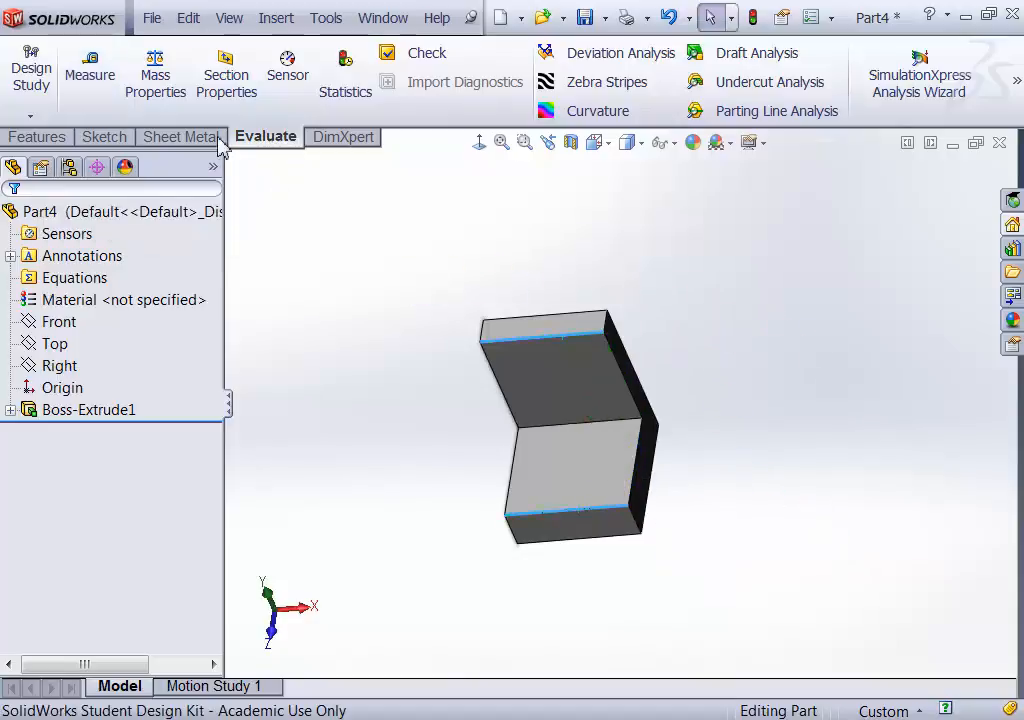
{"action": "middle_click_drag", "start_coordinate": [380, 288], "coordinate": [405, 249]}
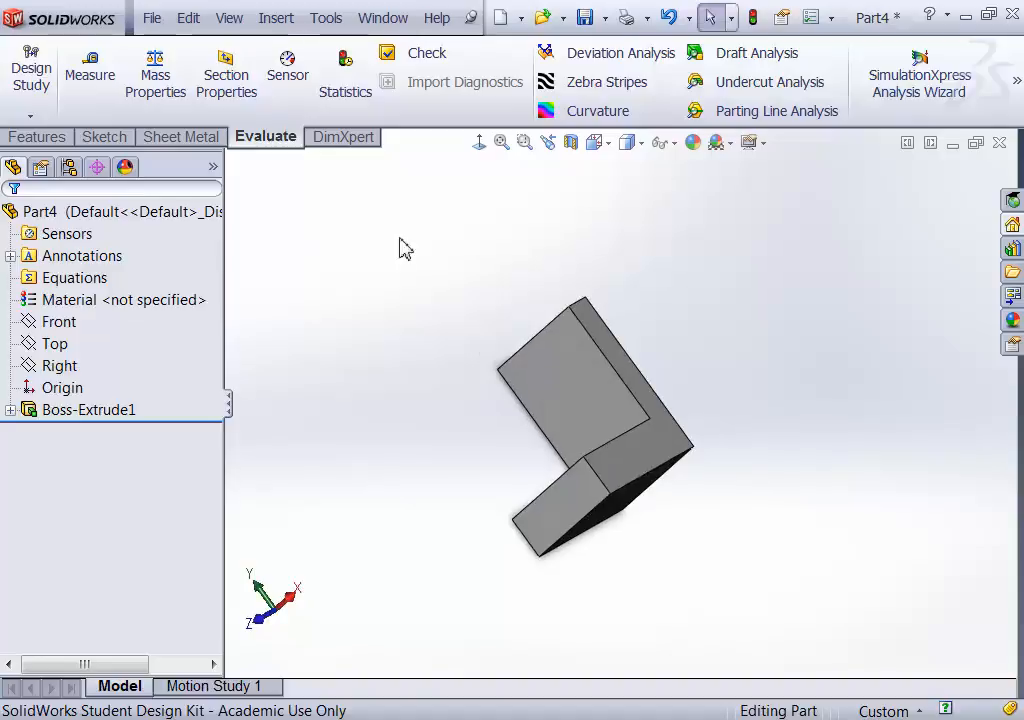
{"action": "left_click", "coordinate": [38, 137]}
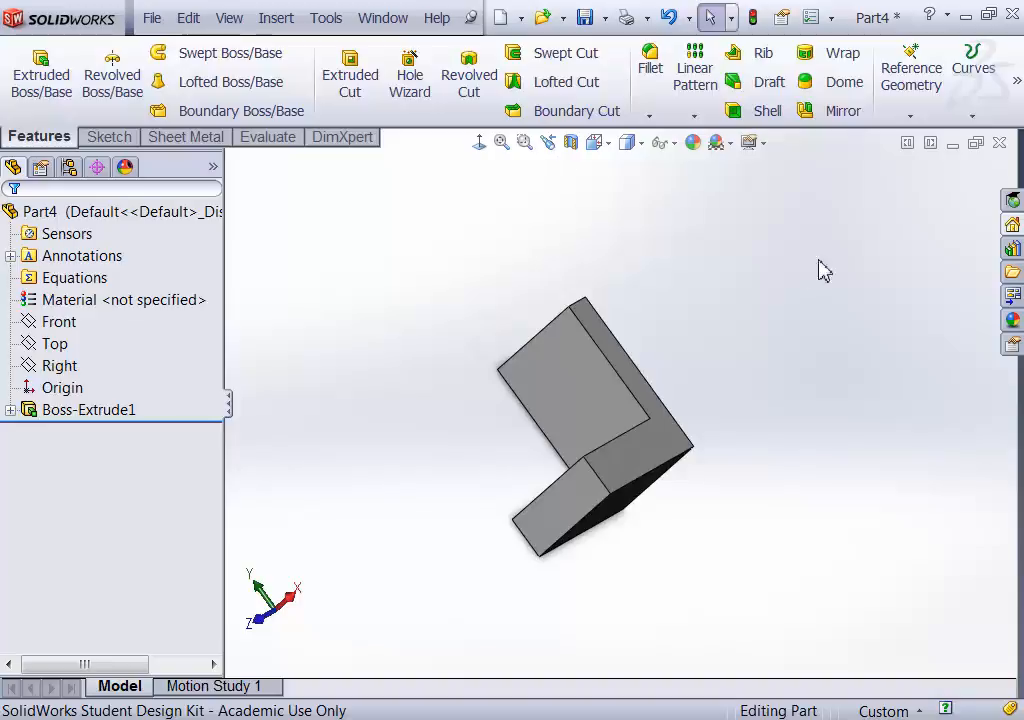
{"action": "middle_click_drag", "start_coordinate": [737, 337], "coordinate": [735, 353]}
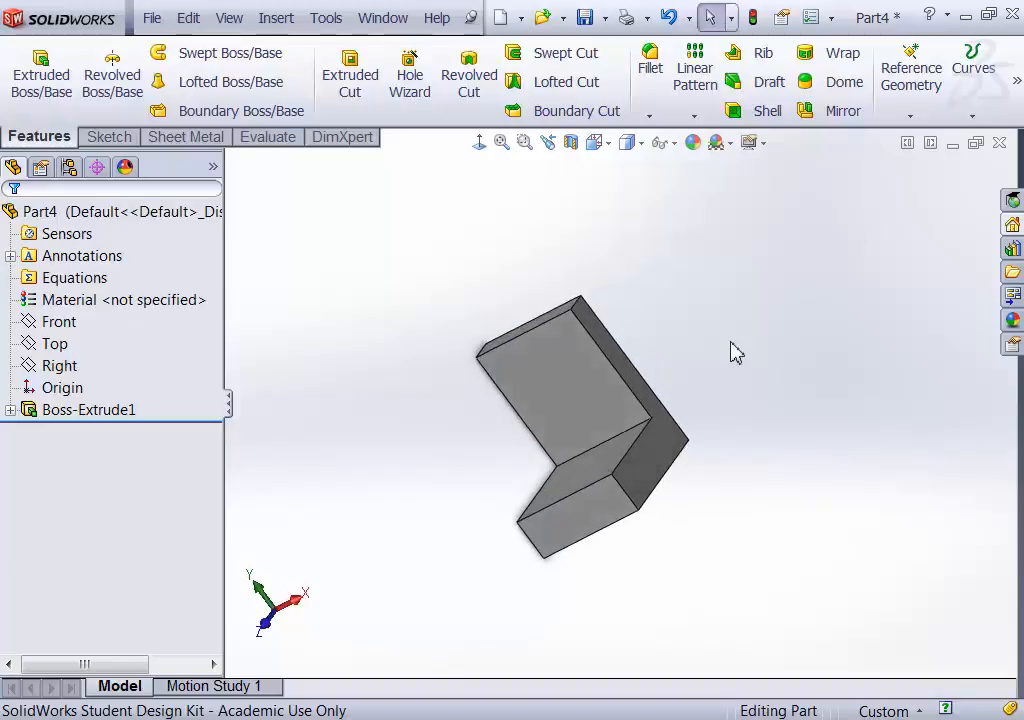